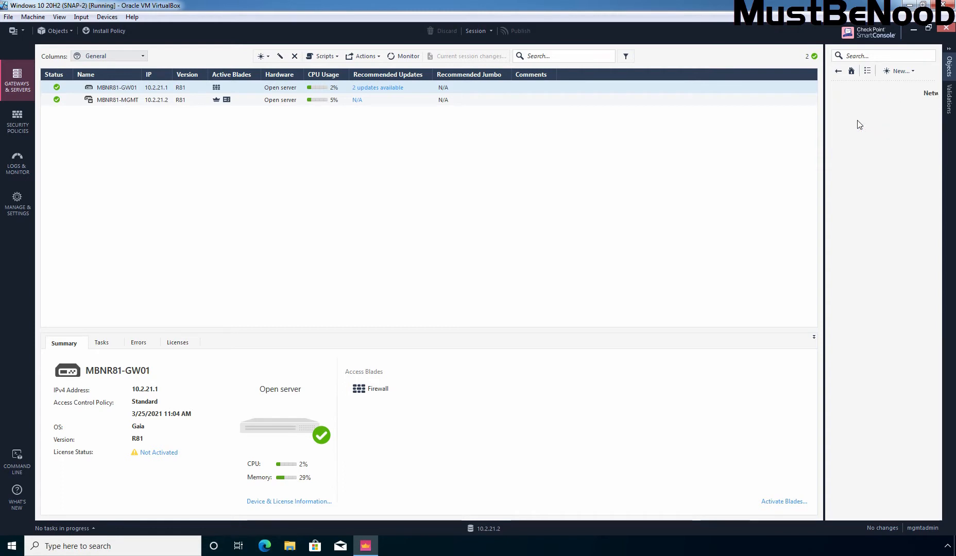
Start a new network object and name it CP-MGMT_10.2.21.0/24
mouse_move(857, 121)
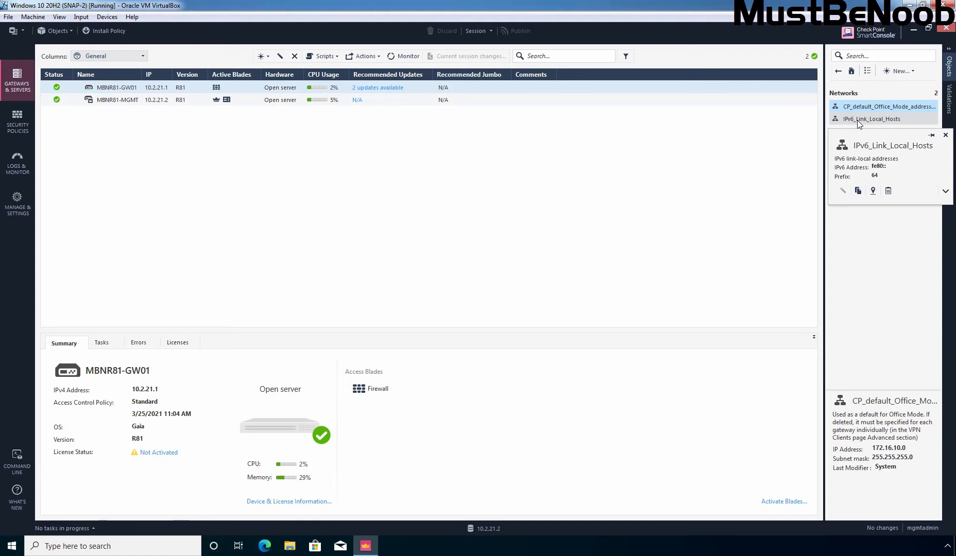
left_click(905, 73)
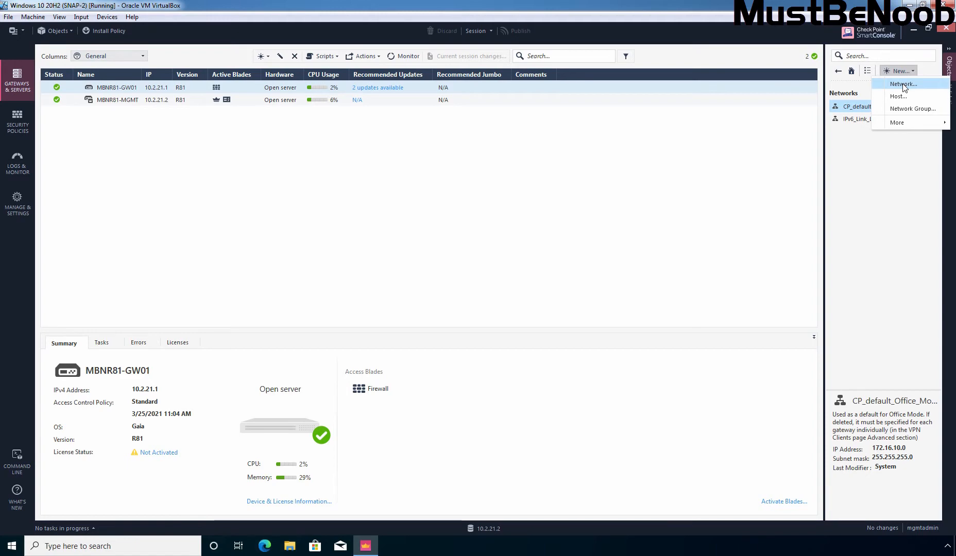
left_click(67, 30)
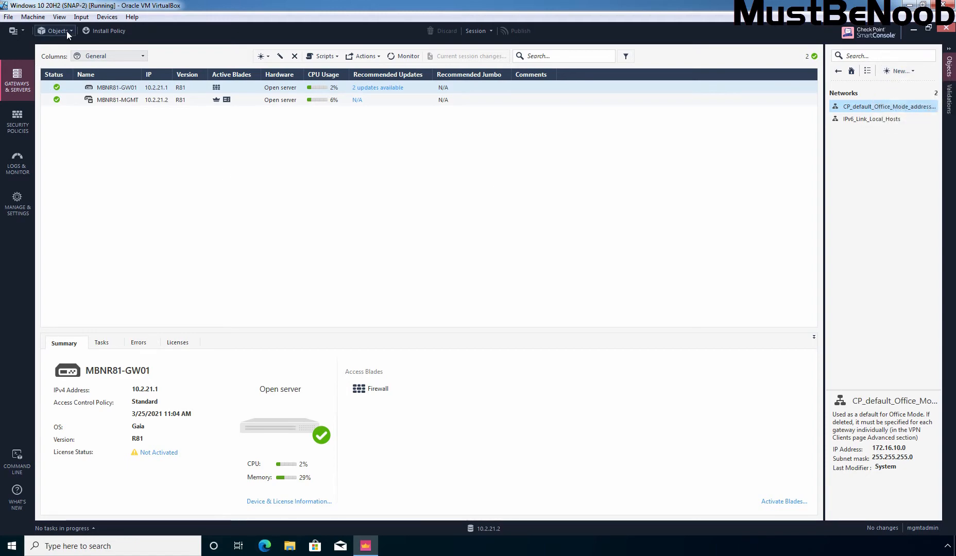
left_click(67, 30)
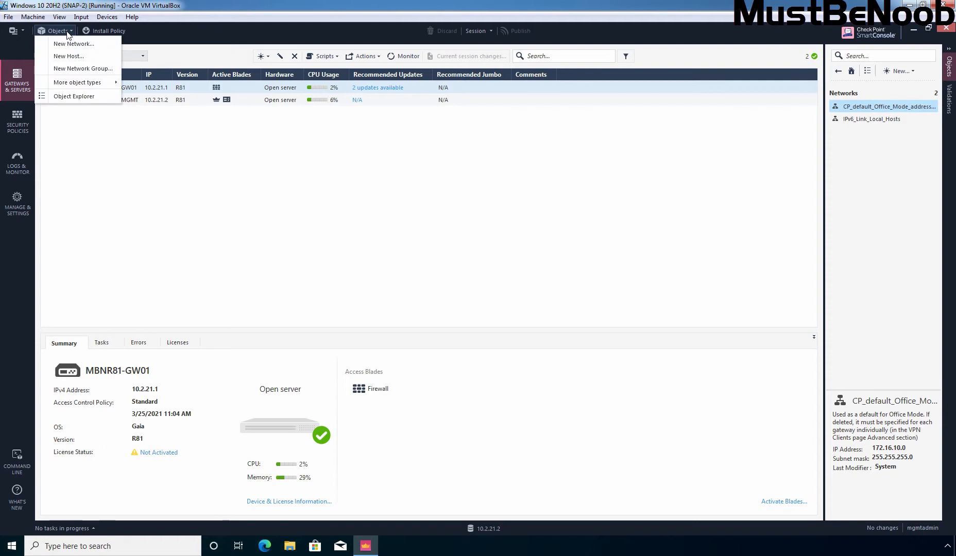
left_click(90, 45)
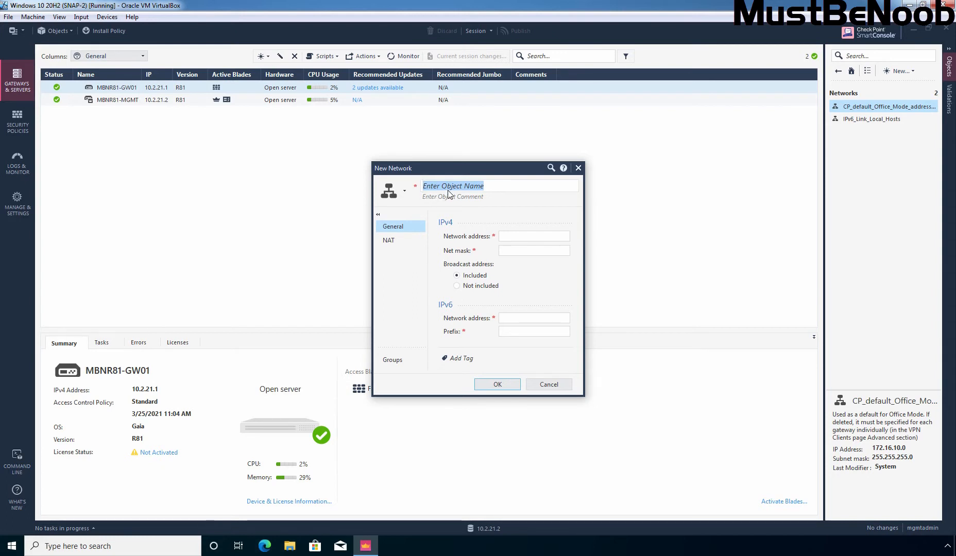
type("CP")
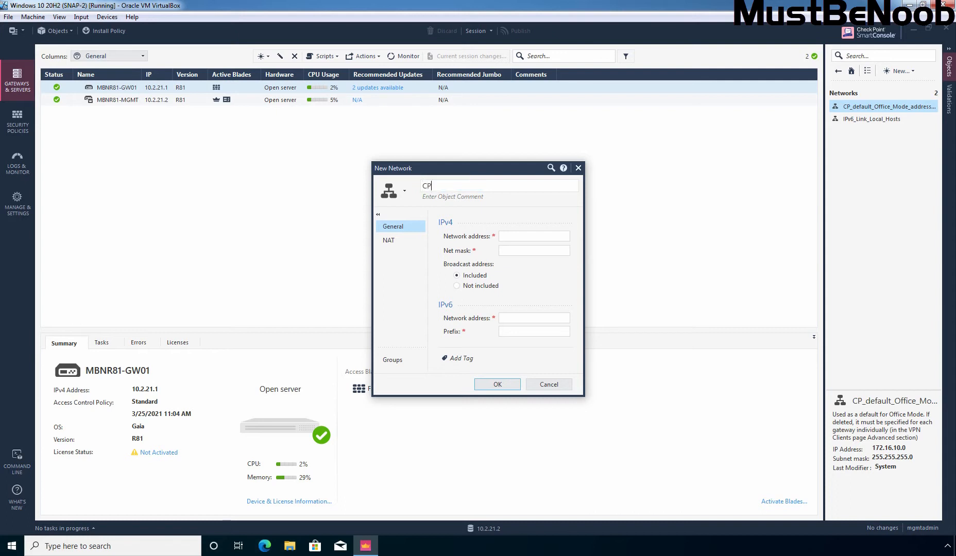
type("-MGMT_")
type("10.2.21.")
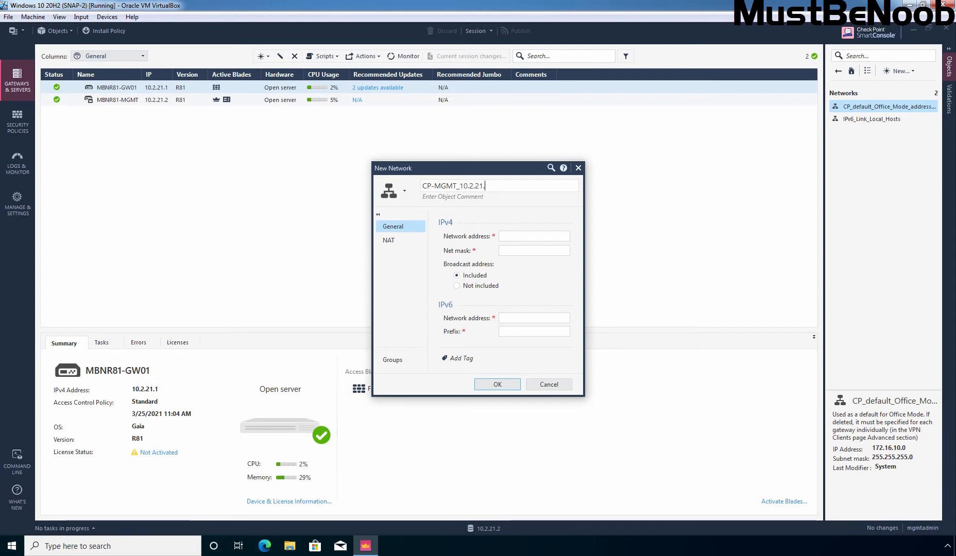
type("0/24")
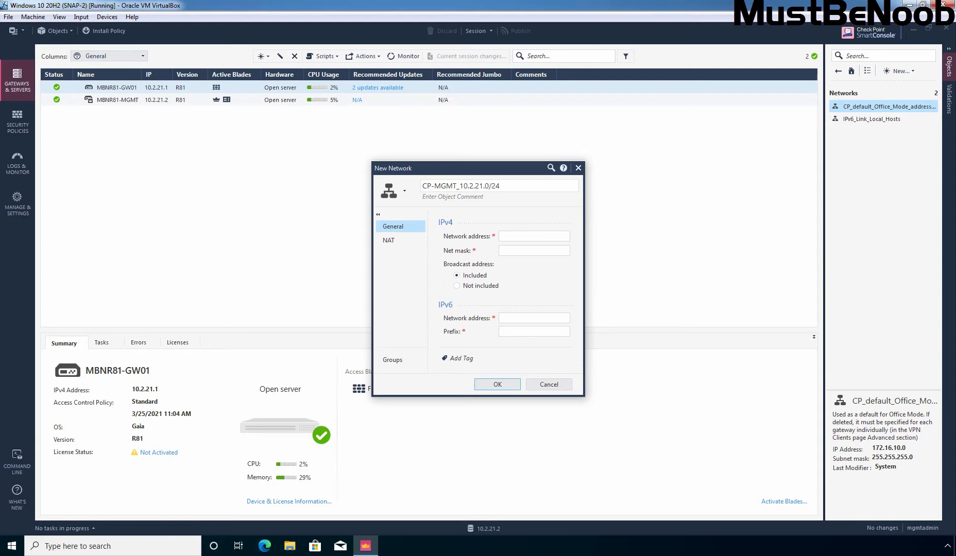
Consult the topology diagram and set the management network's IPv4 address to 10.2.21.0 with net mask 255.255.255.0
key("alt+Tab")
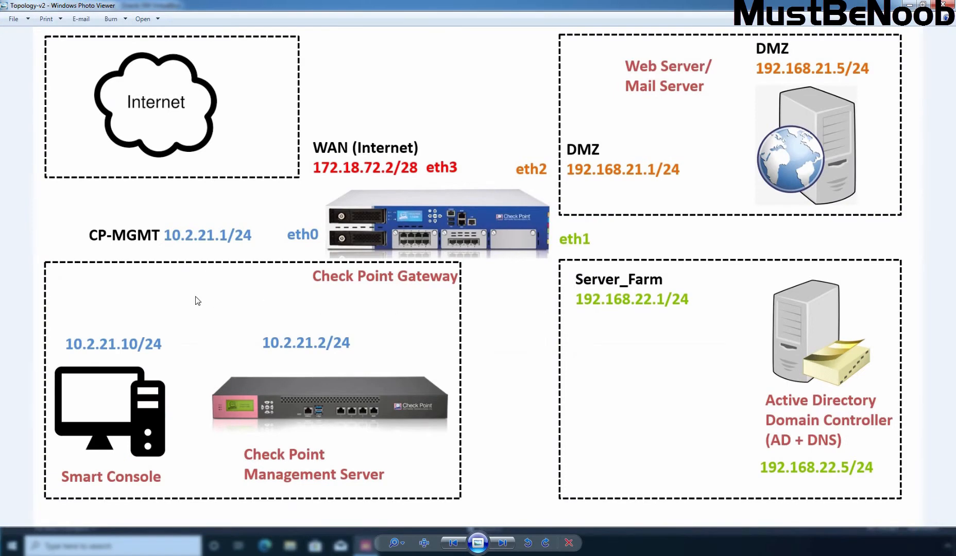
key("alt+Tab")
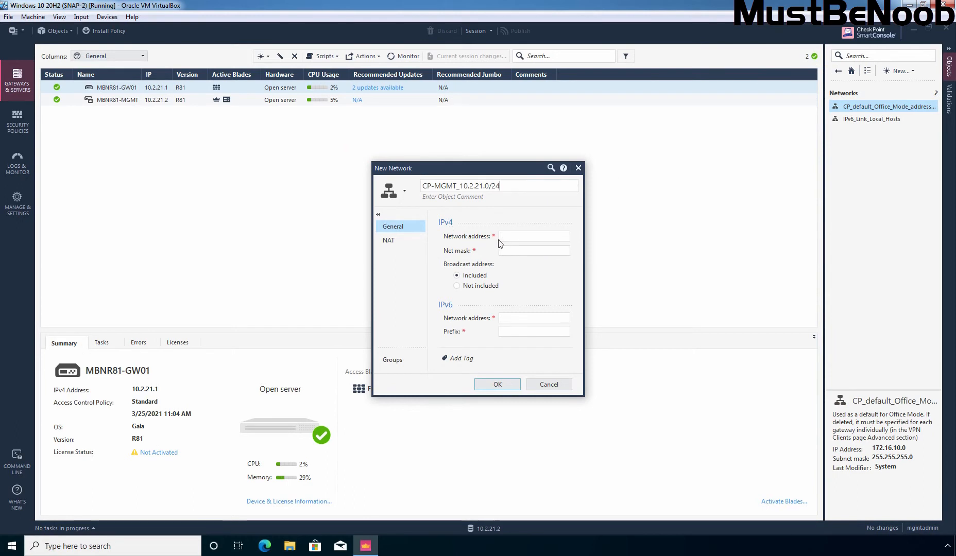
left_click(511, 236)
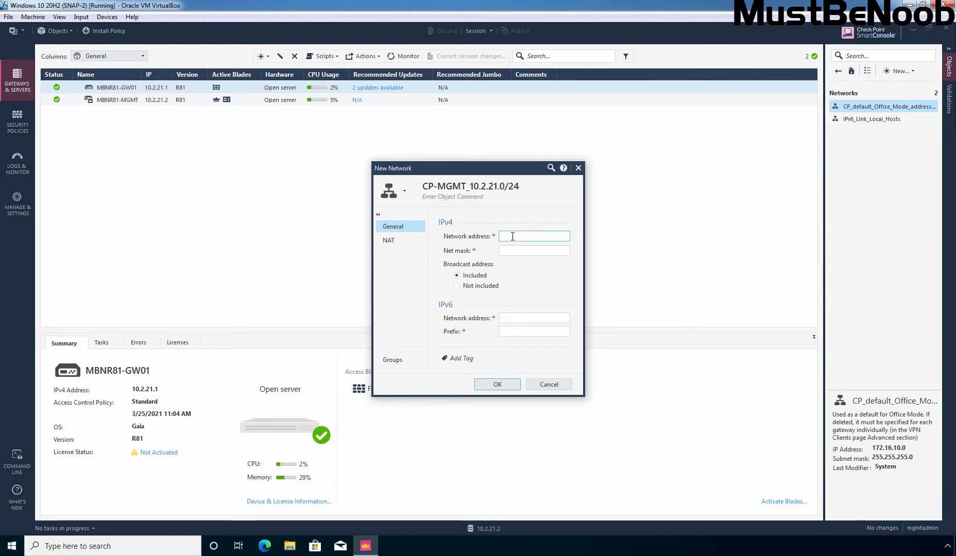
type("10.2.21.0")
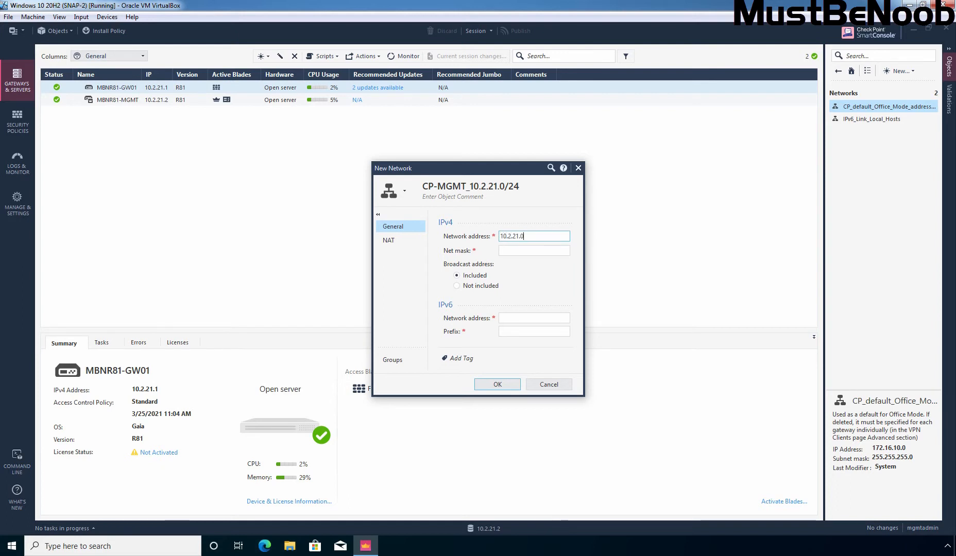
left_click(534, 253)
type("2")
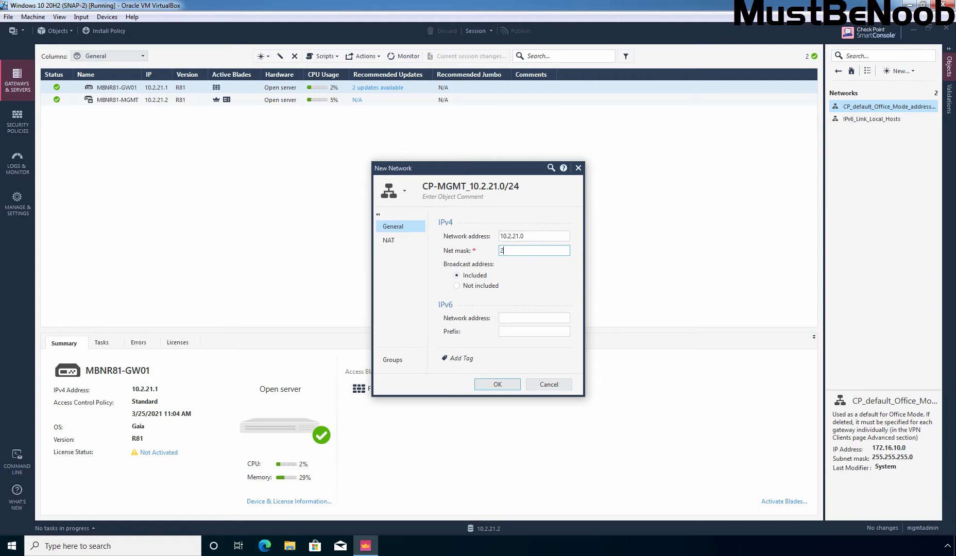
type("55.255.255")
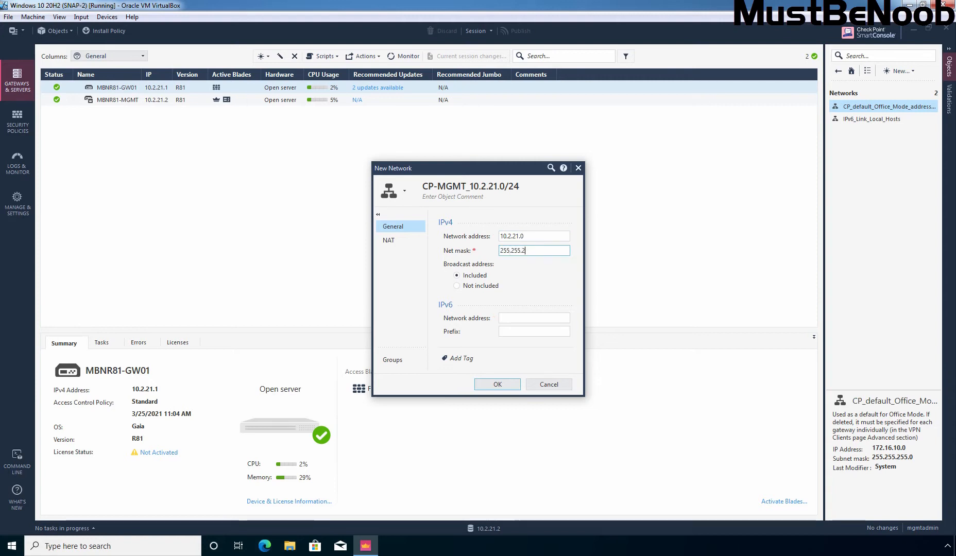
type(".0")
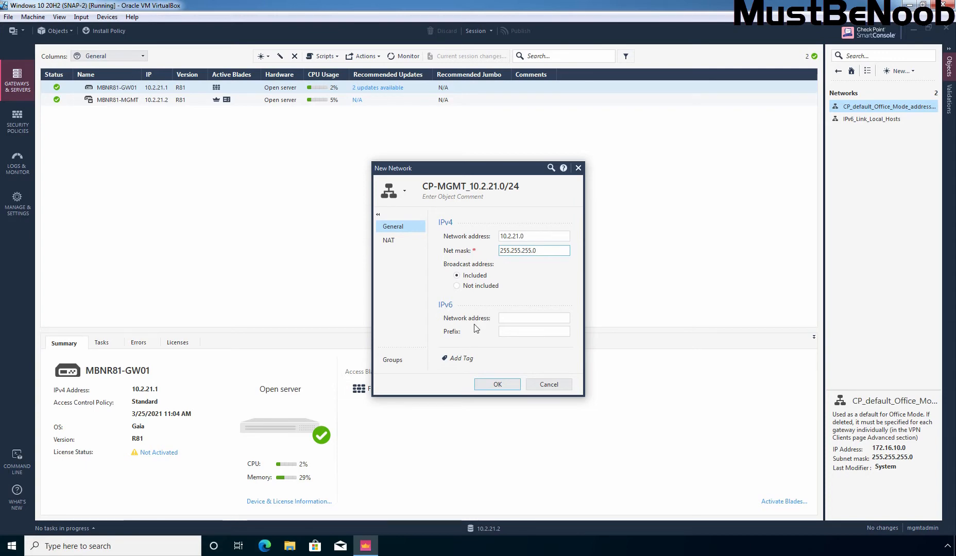
Add the comment "Checkpoint Management Network" to the network object and save it without a tag
left_click(439, 197)
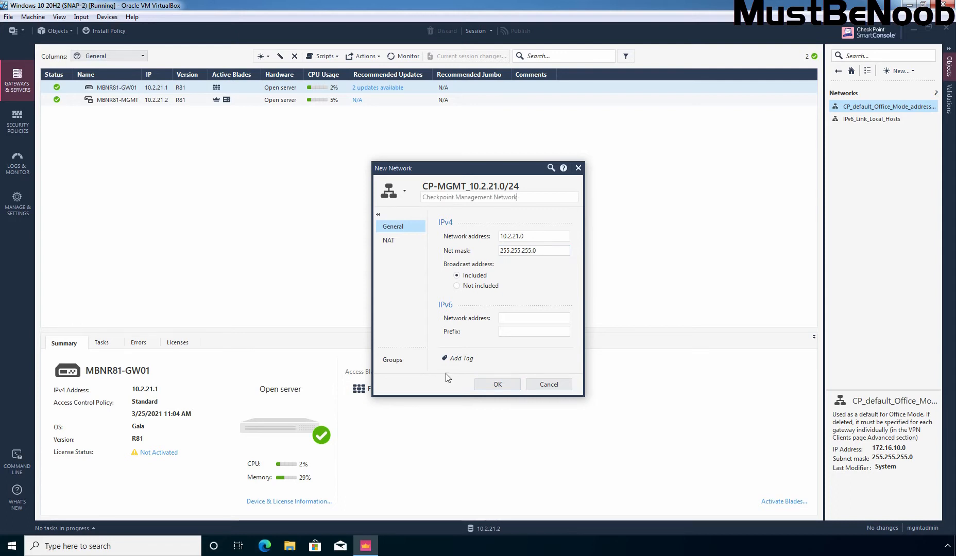
left_click(456, 359)
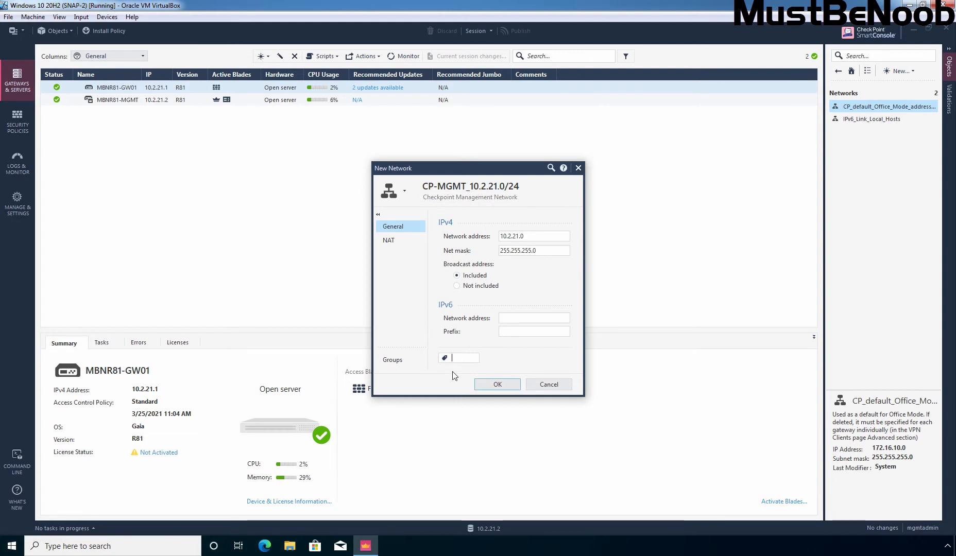
left_click(497, 385)
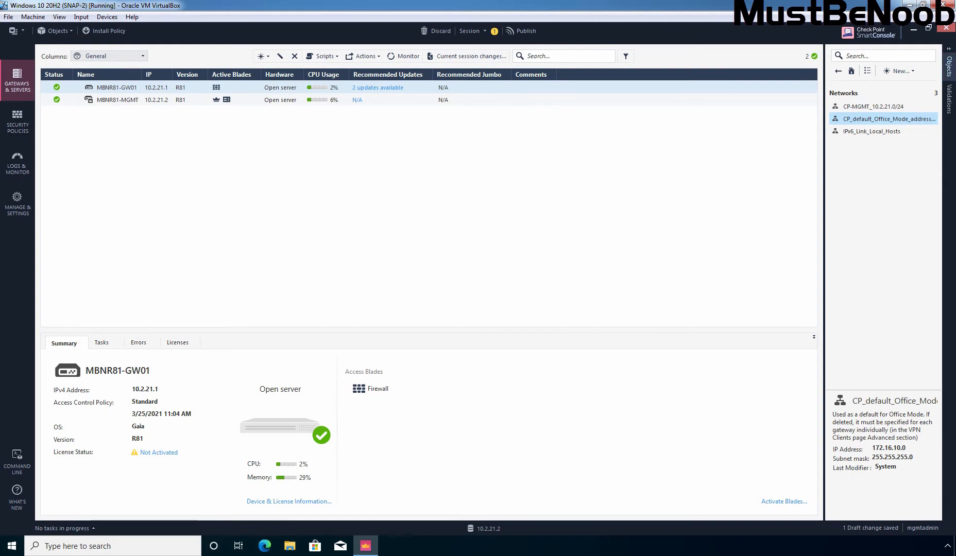
Start another network object and name it DMZ_192.168.21.0/24
left_click(906, 74)
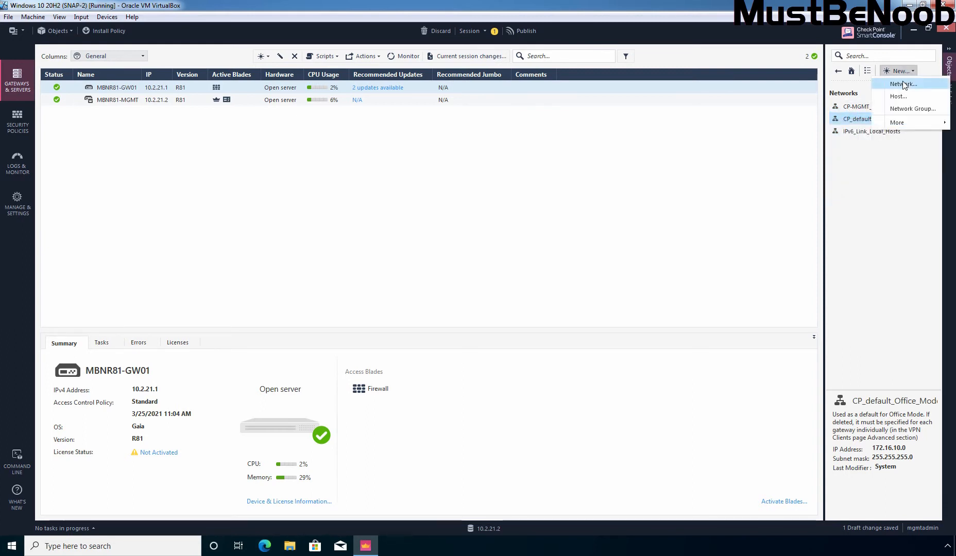
left_click(903, 84)
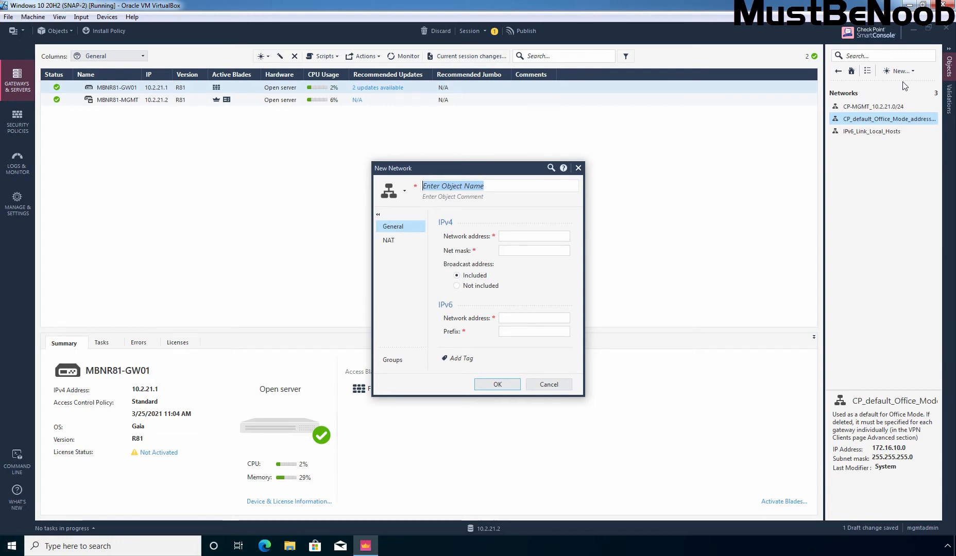
type("DMZ_192.168.21.0")
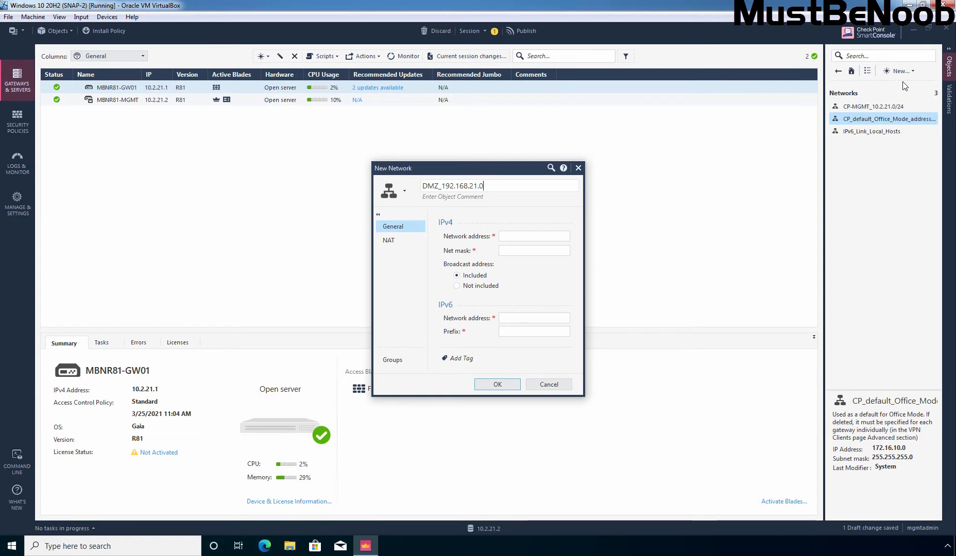
type("/24")
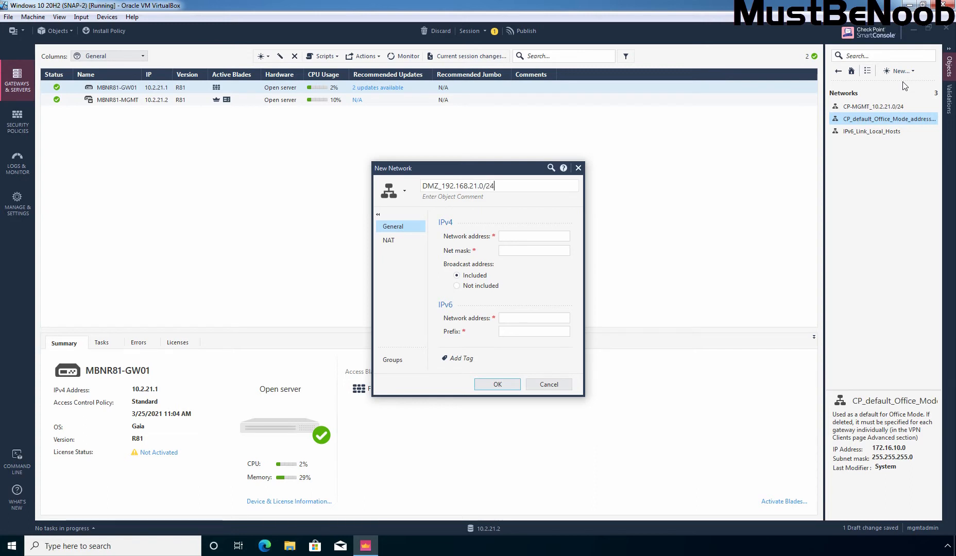
Set the DMZ network's IPv4 address to 192.168.21.0 with net mask 255.255.255.0
left_click(534, 236)
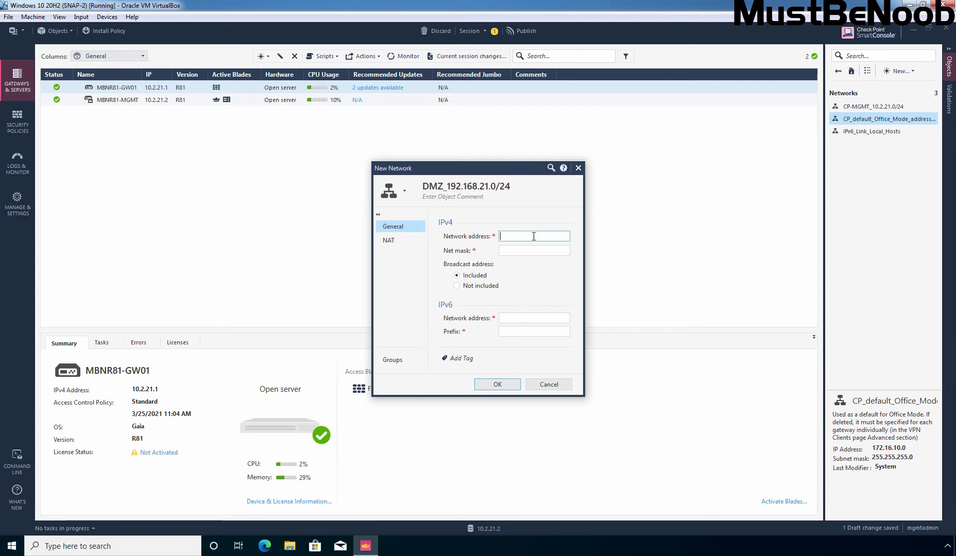
type("192.16")
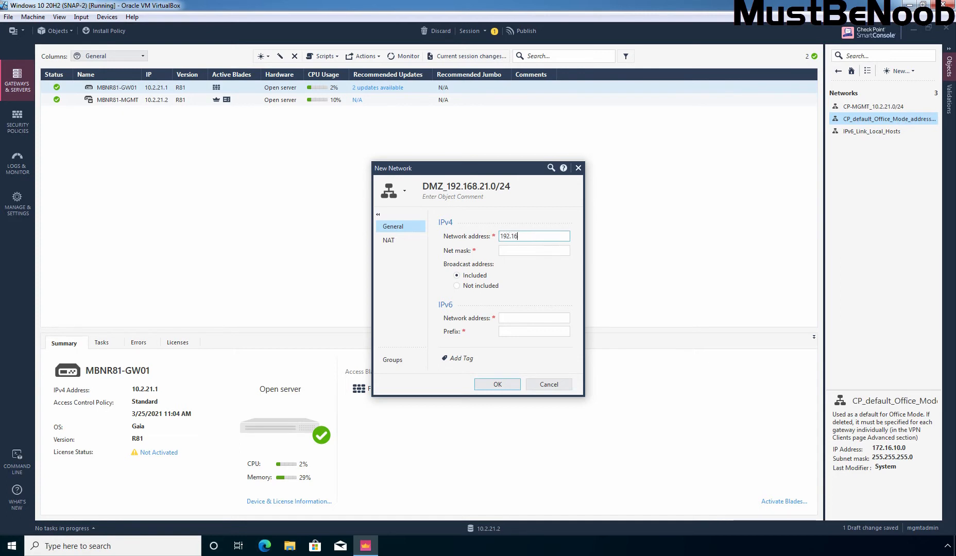
type("8.21.0")
key("Tab")
type("255.")
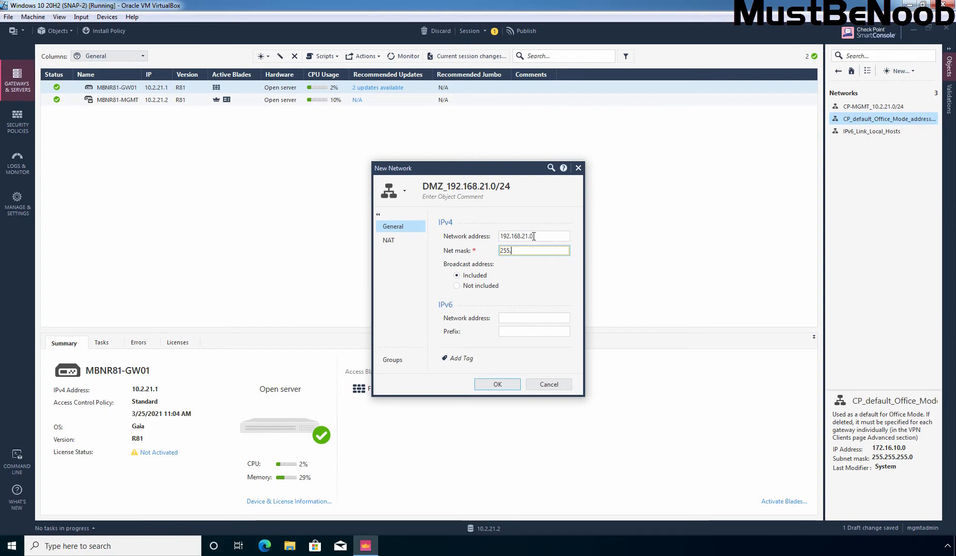
type("255.255.")
Add the comment "DMZ Network" to the DMZ network object and save it
left_click(449, 198)
type("DMZ Ne")
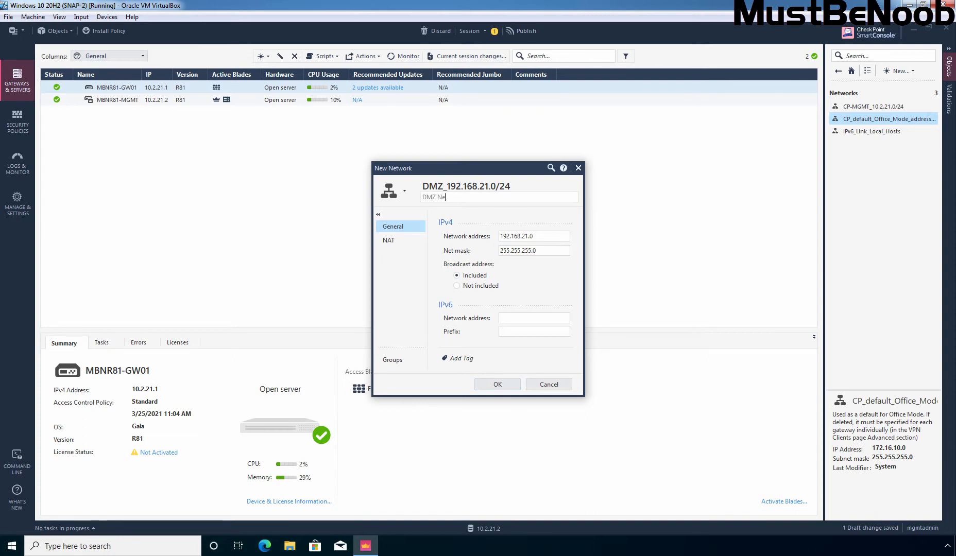
type("twork")
left_click(498, 385)
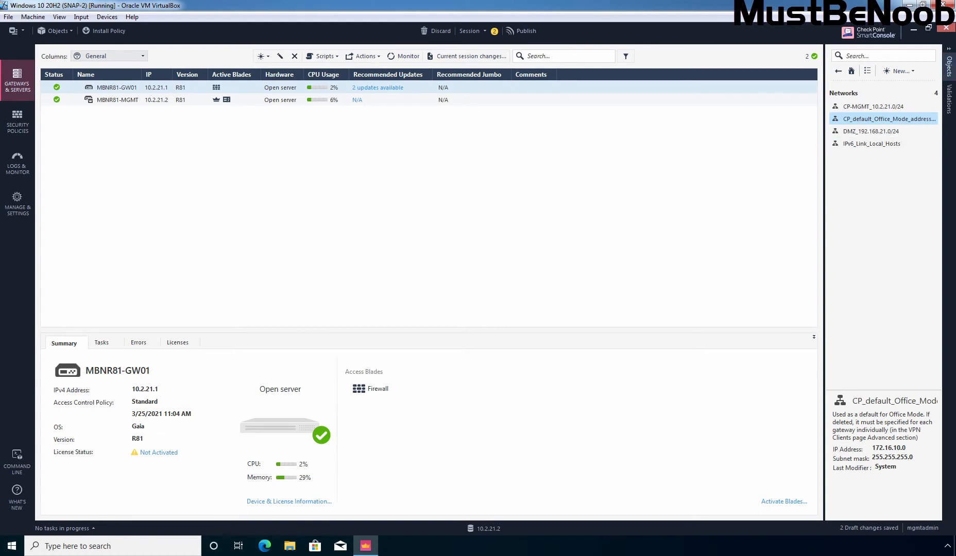
Start a third network object and name it LAN_192.168.22.0/24
left_click(907, 71)
left_click(901, 83)
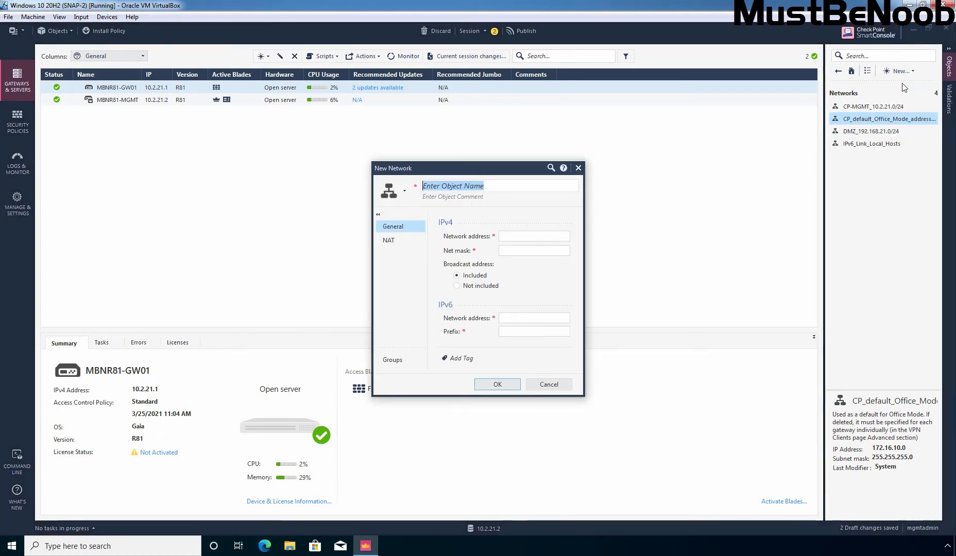
type("LA")
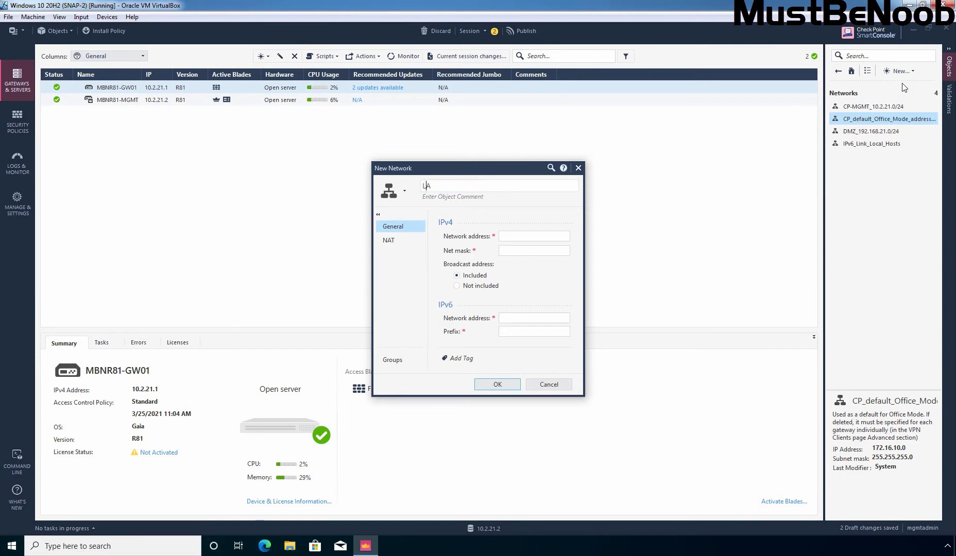
type("N_192.168.22.0/24")
Set the LAN network's IPv4 address to 192.168.22.0 with net mask 255.255.255.0
left_click(528, 237)
type("192.")
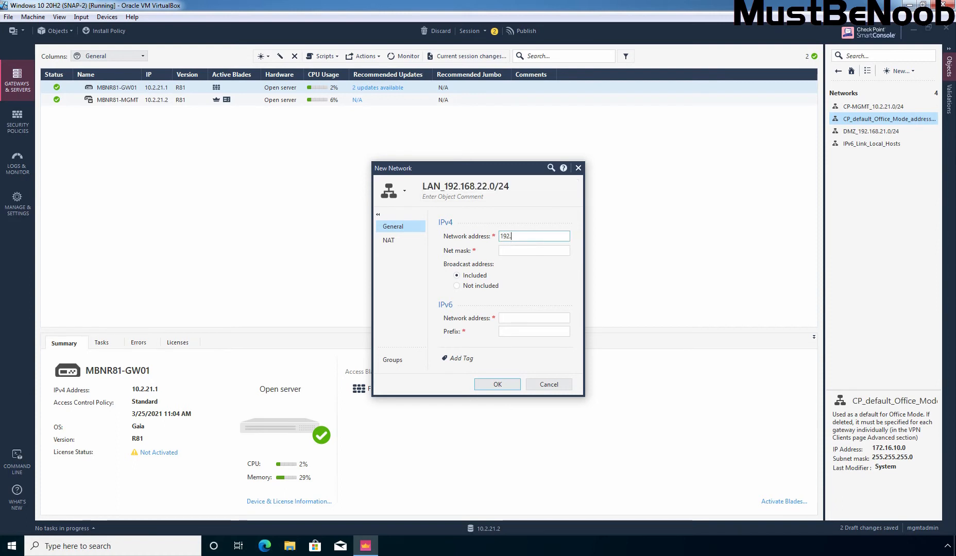
type("168.22.0")
key("Tab")
type("255.255.")
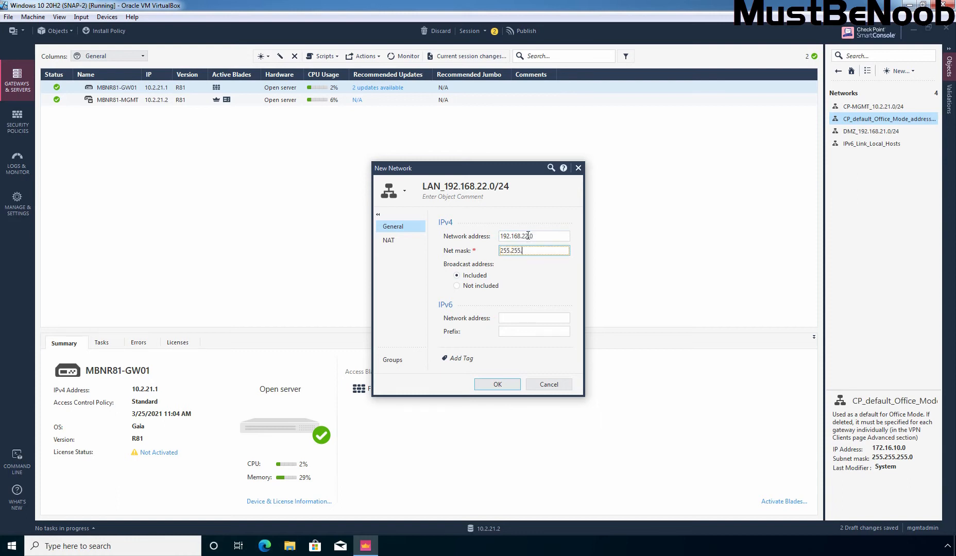
type("255.0")
Add the comment "Servers and Lan computers Network" to the LAN network object and save it
left_click(462, 198)
type("Servers and Lan computers Network")
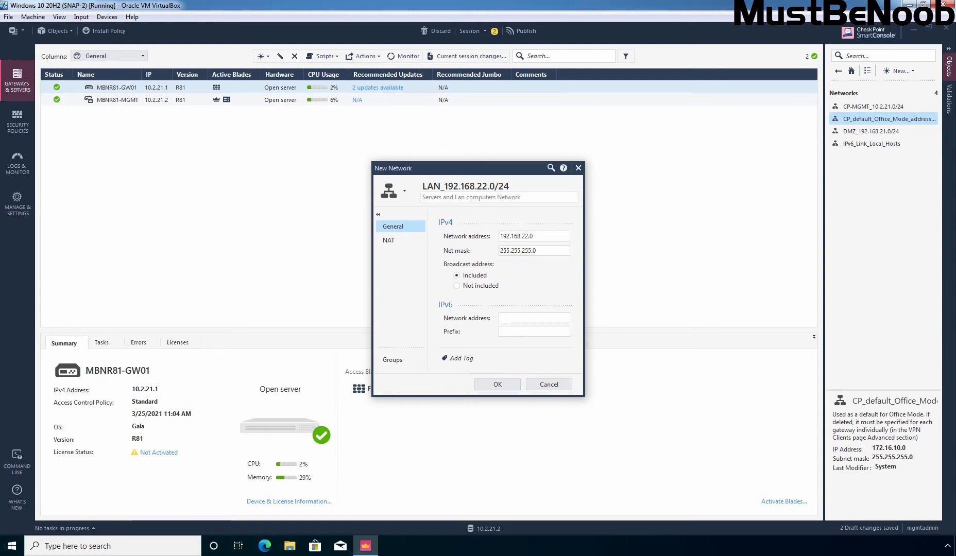
left_click(497, 385)
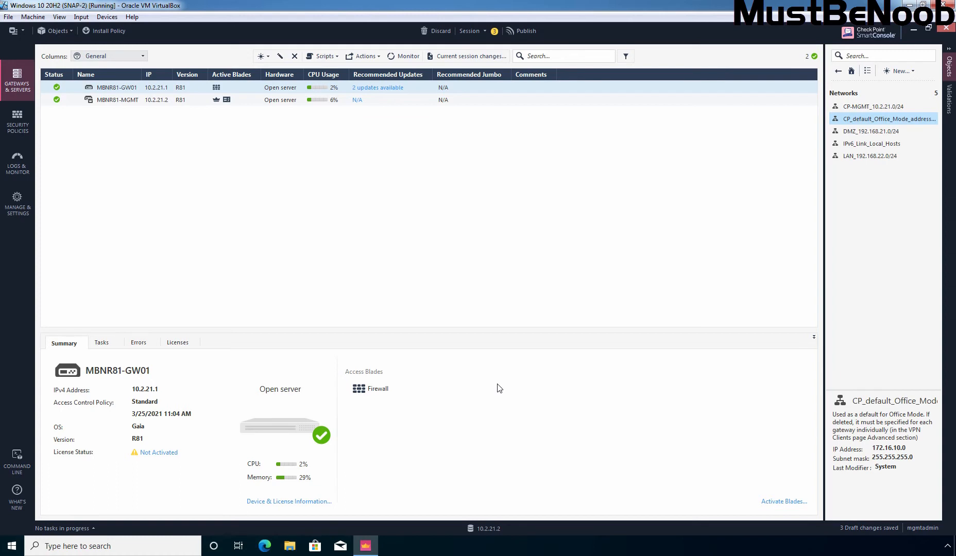
Start a new host object and name it WEB_SERVER
left_click(912, 74)
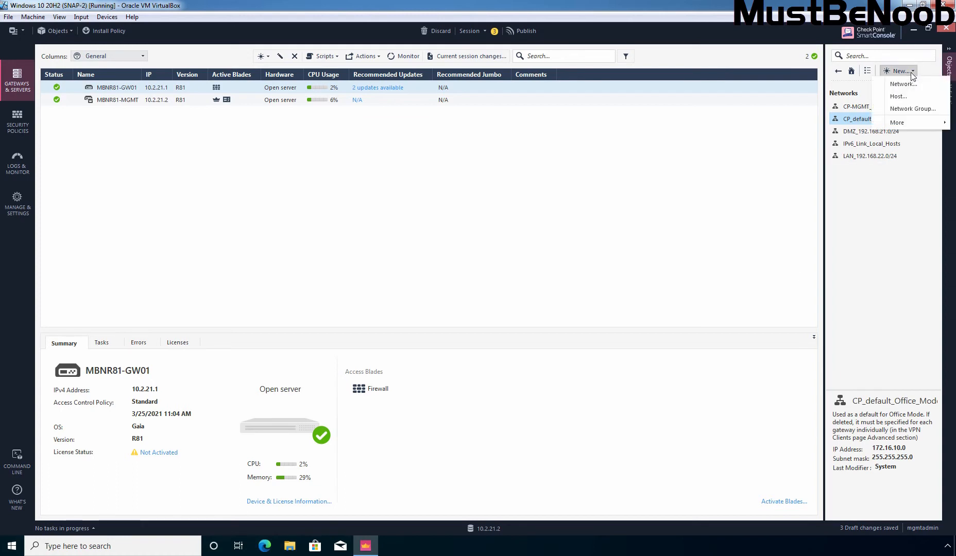
left_click(898, 97)
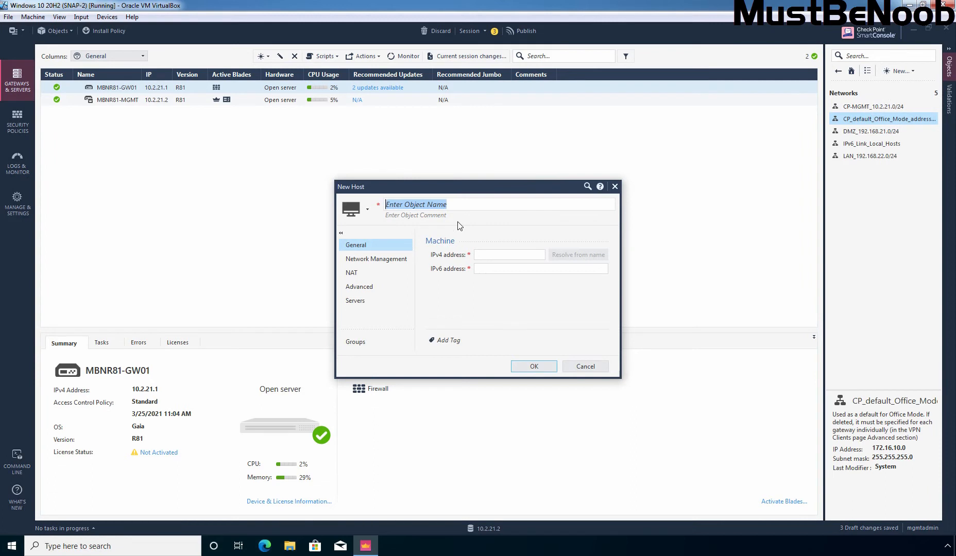
type("WEB_SERVER")
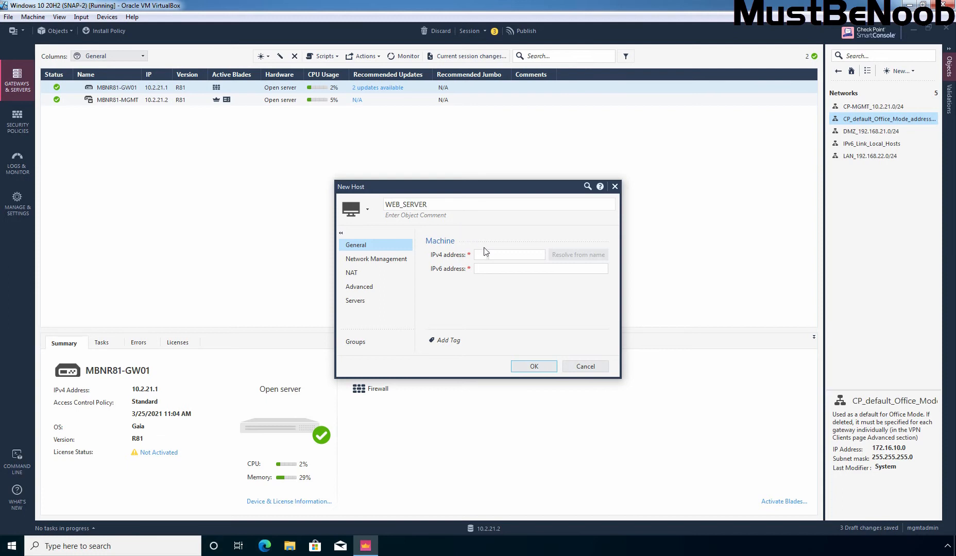
Set the WEB_SERVER host's IPv4 address to 192.168.21.5, as shown in the topology diagram, and save the host
left_click(494, 255)
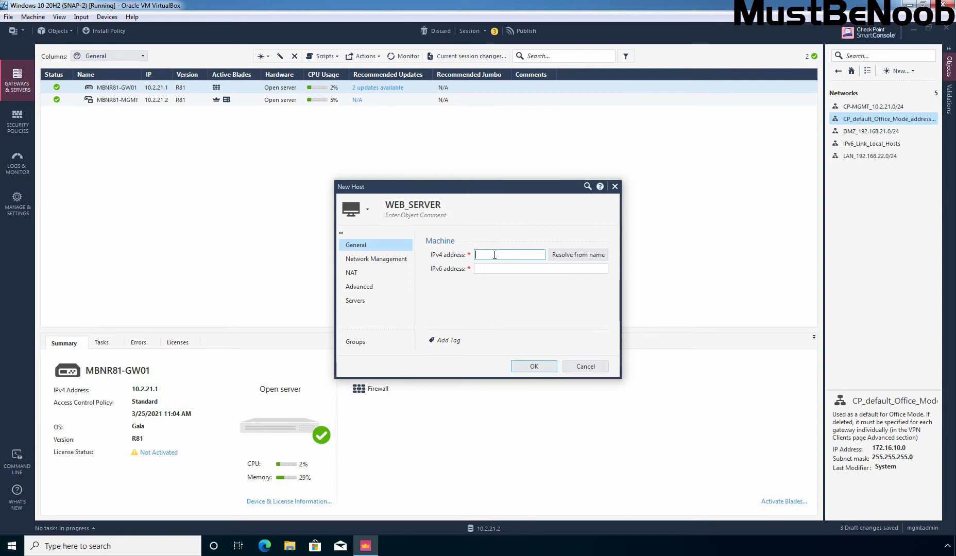
type("192.168")
key("alt+Tab")
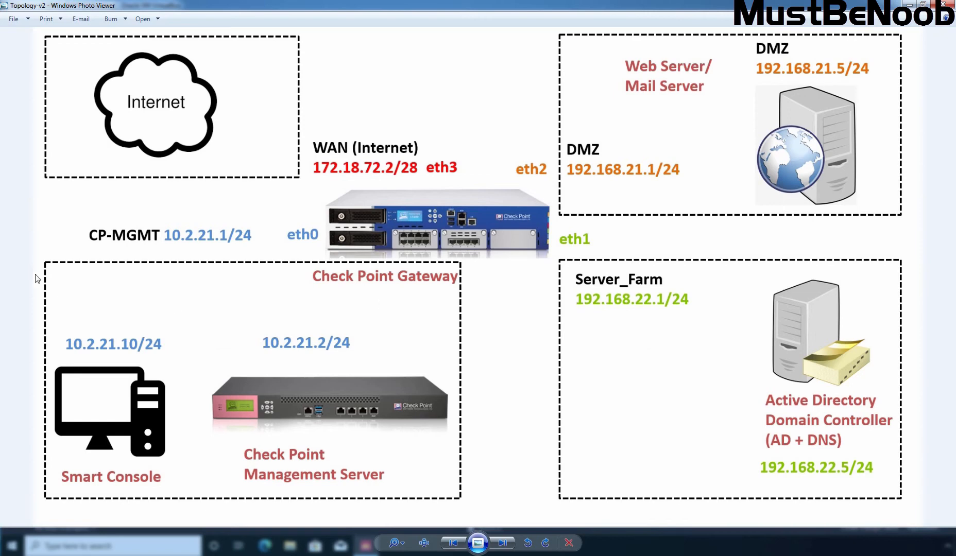
key("alt+Tab")
type("21.5")
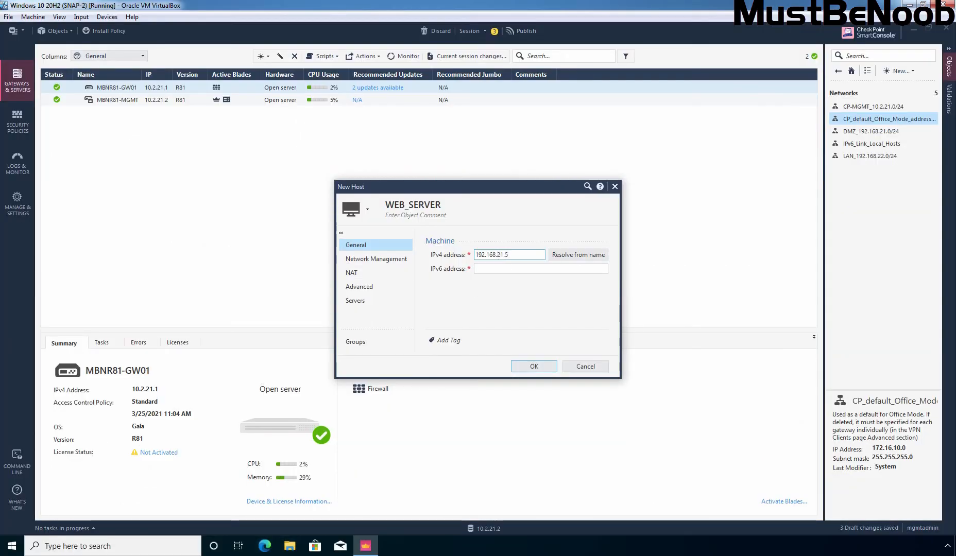
left_click(534, 367)
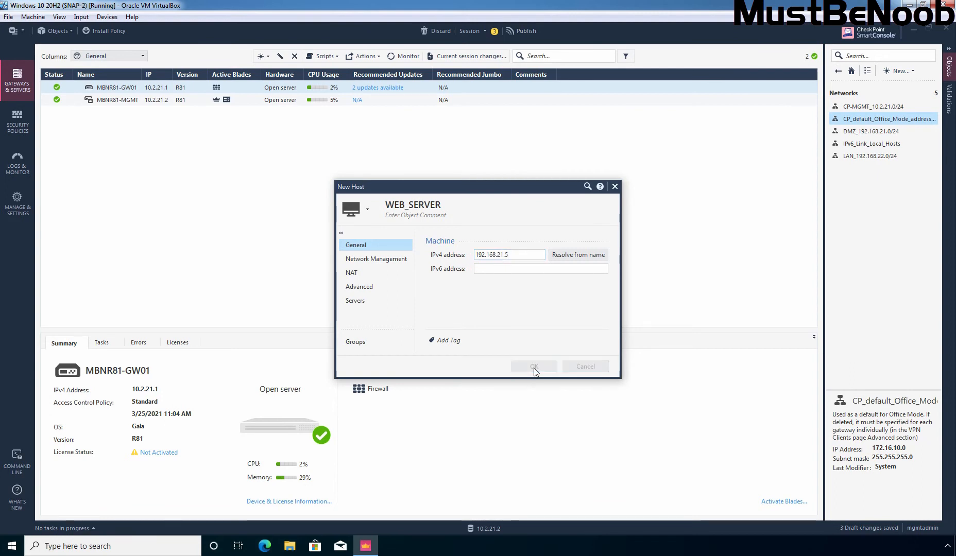
Review the host objects and the network objects in the object categories
left_click(842, 73)
left_click(845, 131)
left_click(852, 108)
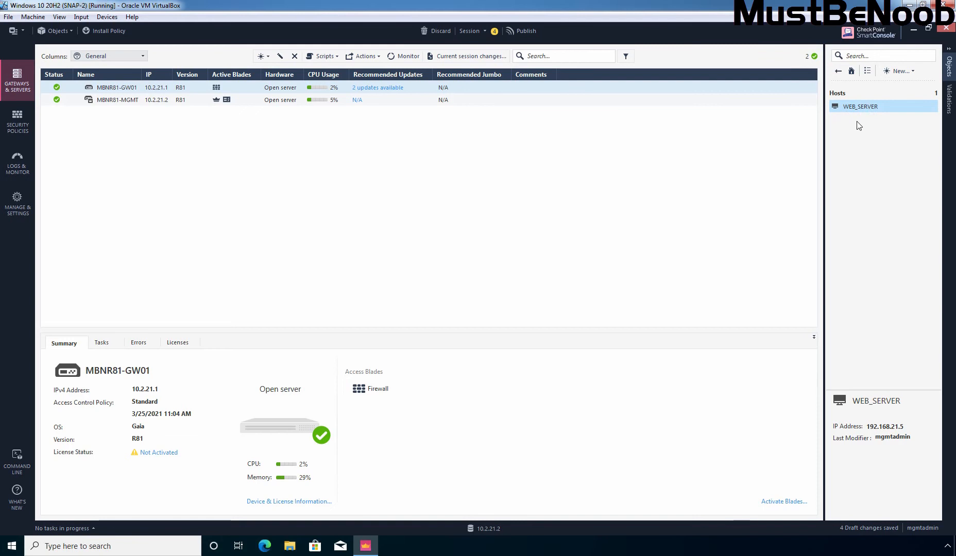
left_click(839, 72)
left_click(854, 119)
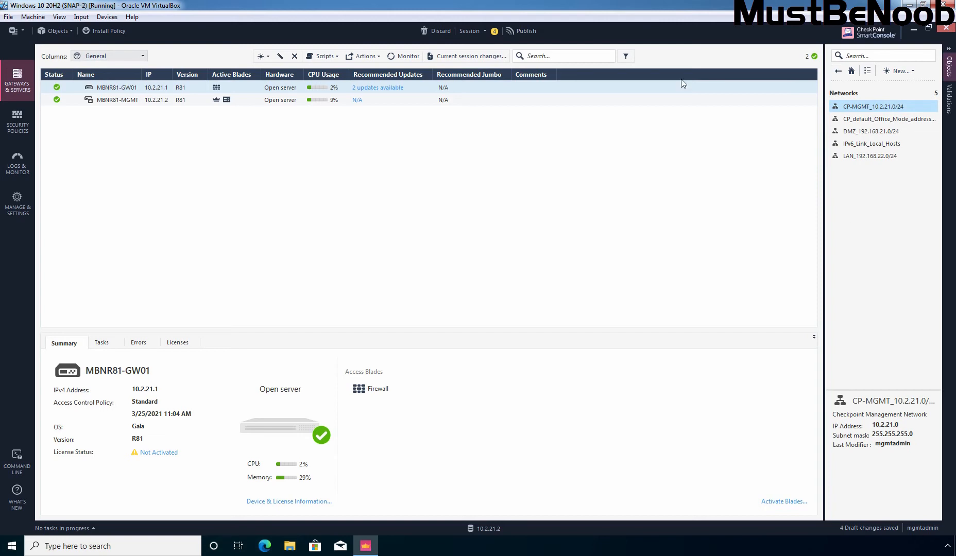
Publish the new network and host objects and install the Standard policy on MBNR81-GW01, checking the installation details
left_click(514, 31)
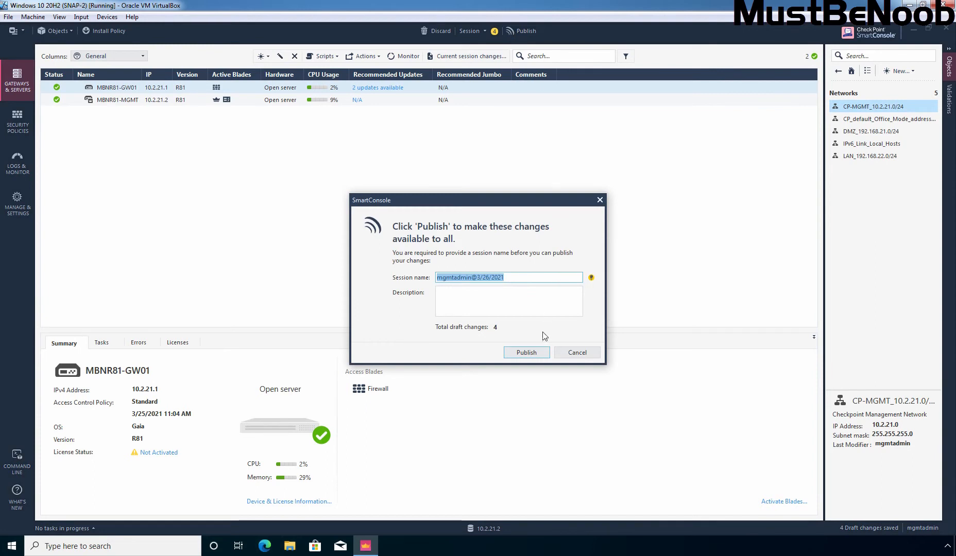
left_click(526, 353)
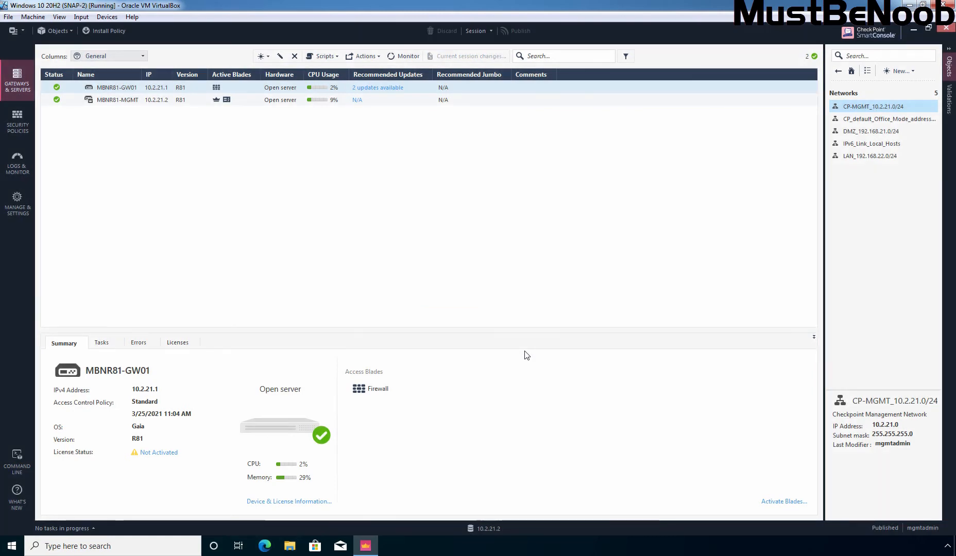
left_click(120, 35)
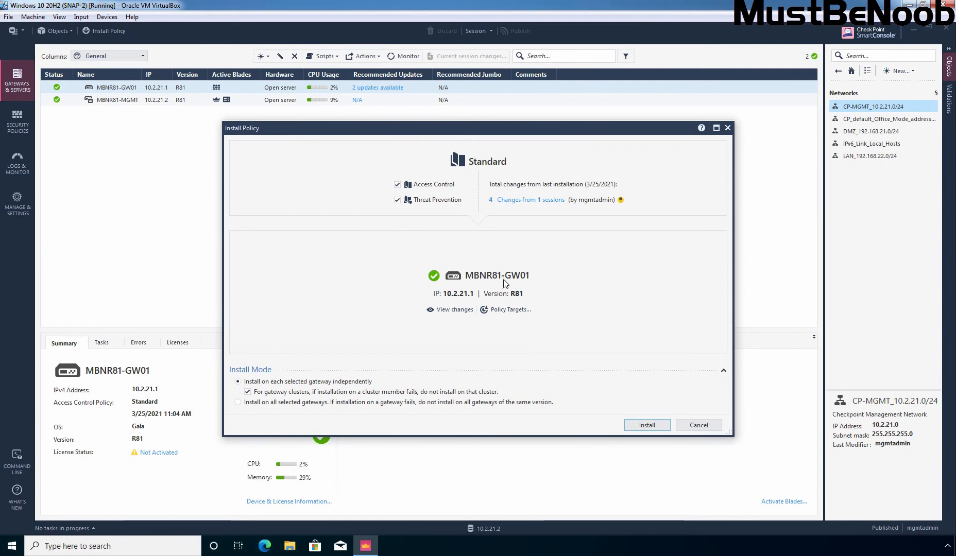
left_click(644, 427)
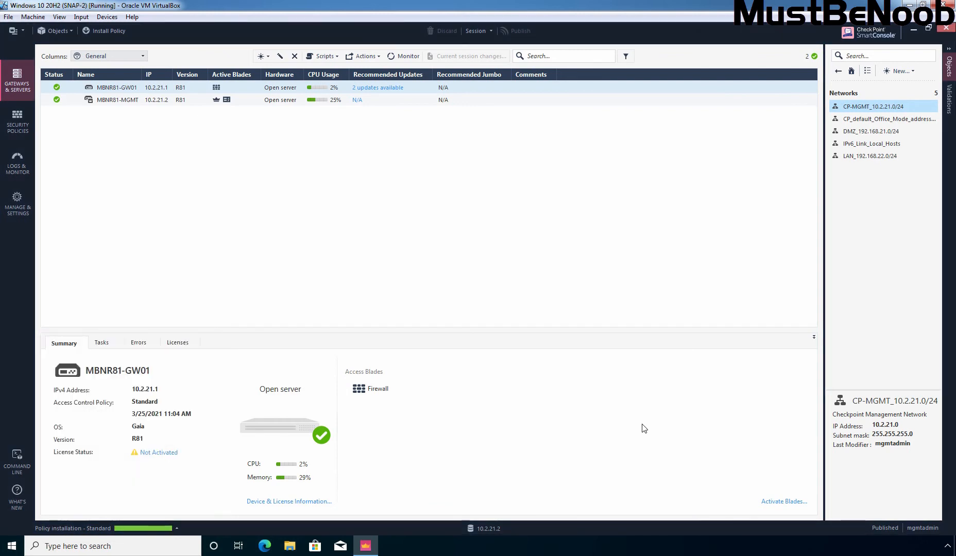
left_click(85, 530)
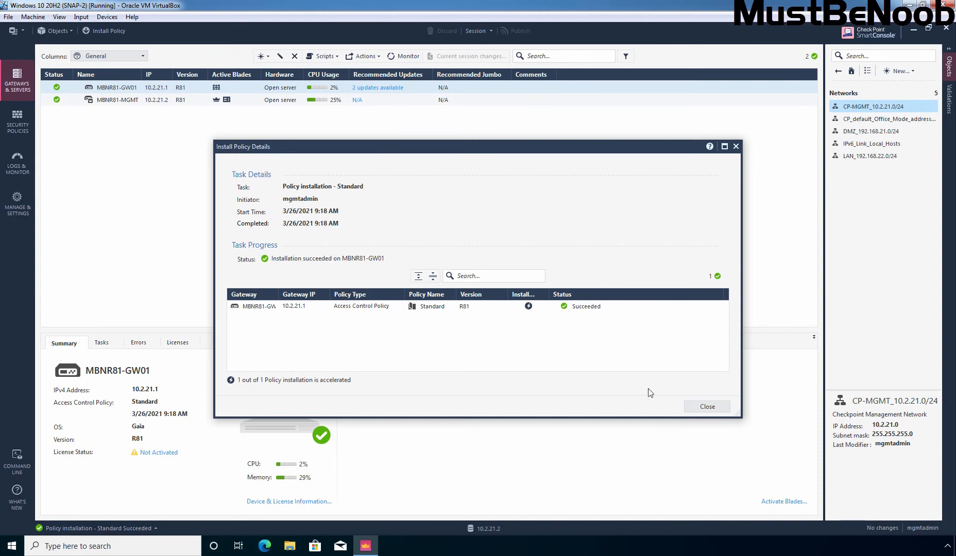
left_click(708, 409)
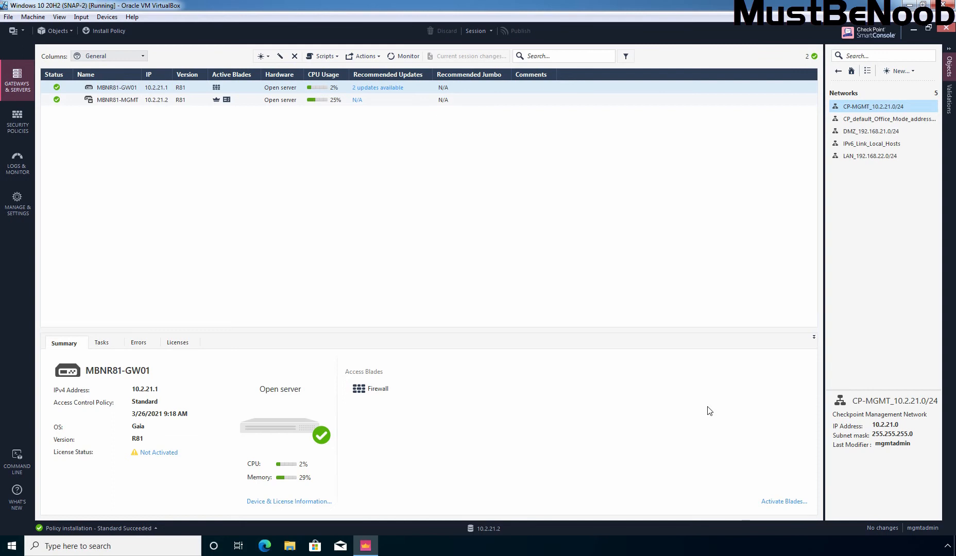
Add a new rule above the Cleanup rule in the access control policy and name it Allow Web Access
left_click(17, 123)
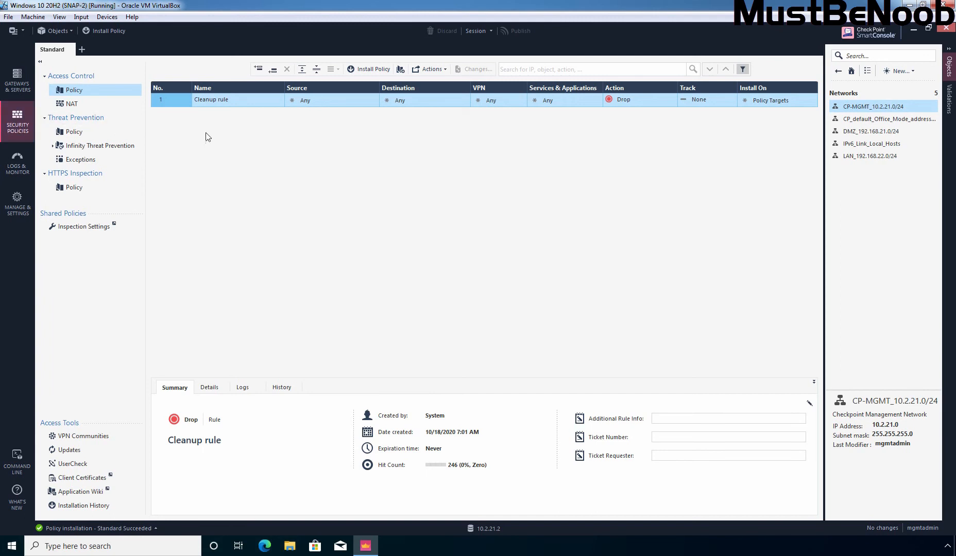
right_click(173, 101)
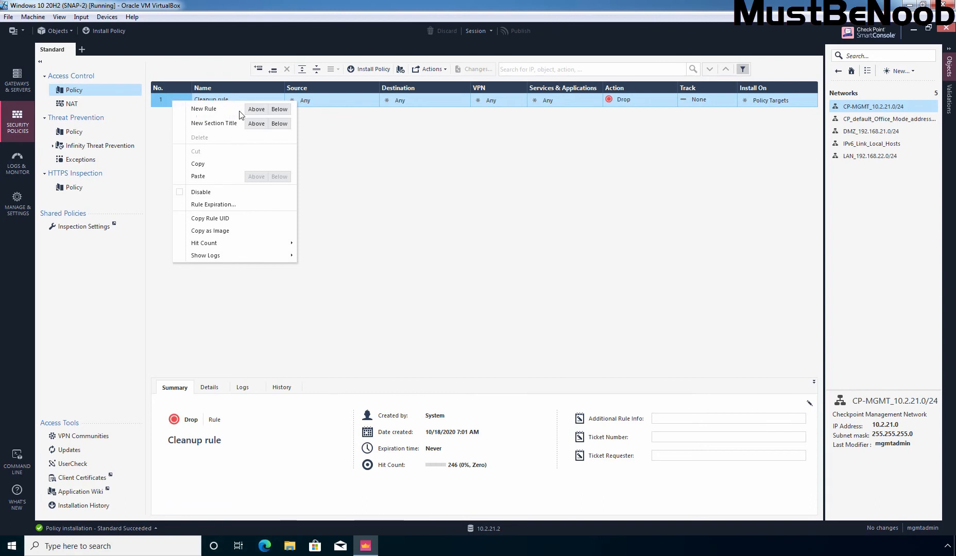
left_click(256, 110)
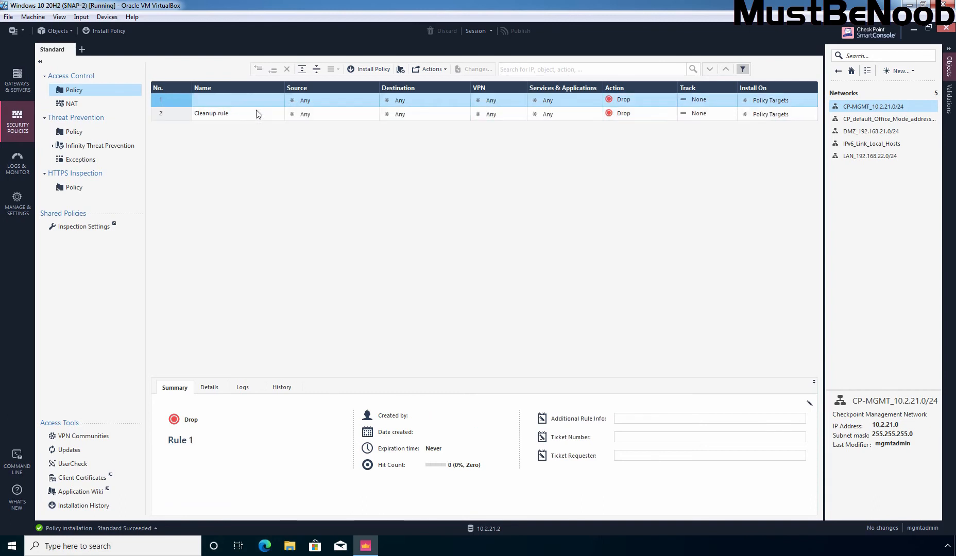
right_click(221, 99)
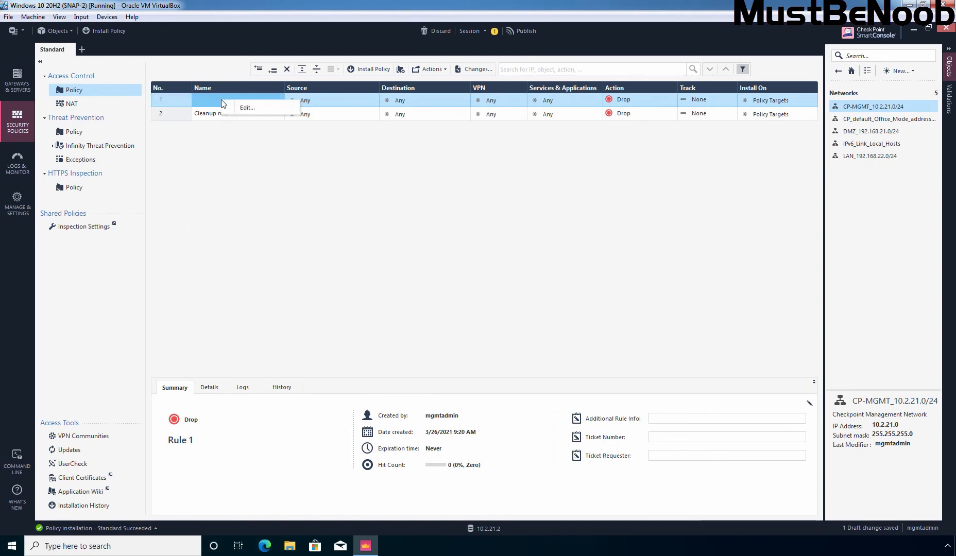
left_click(248, 108)
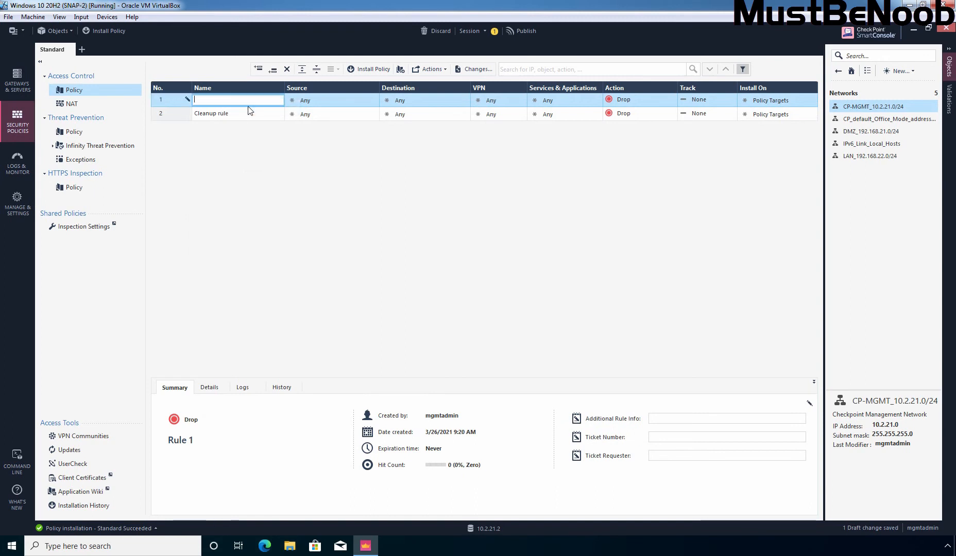
type("Allow Web Access")
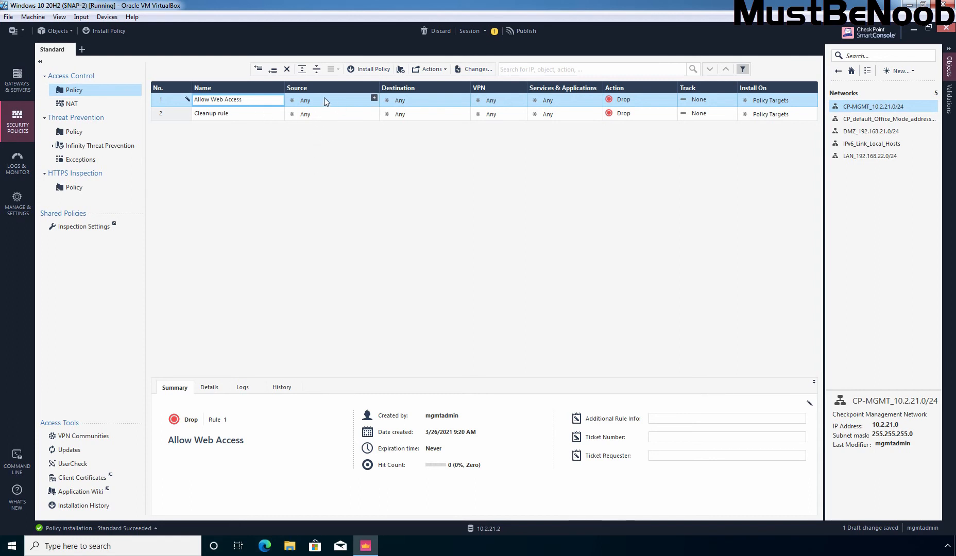
Set the source of the Allow Web Access rule to the LAN_192.168.22.0/24 network
left_click(373, 98)
left_click(373, 98)
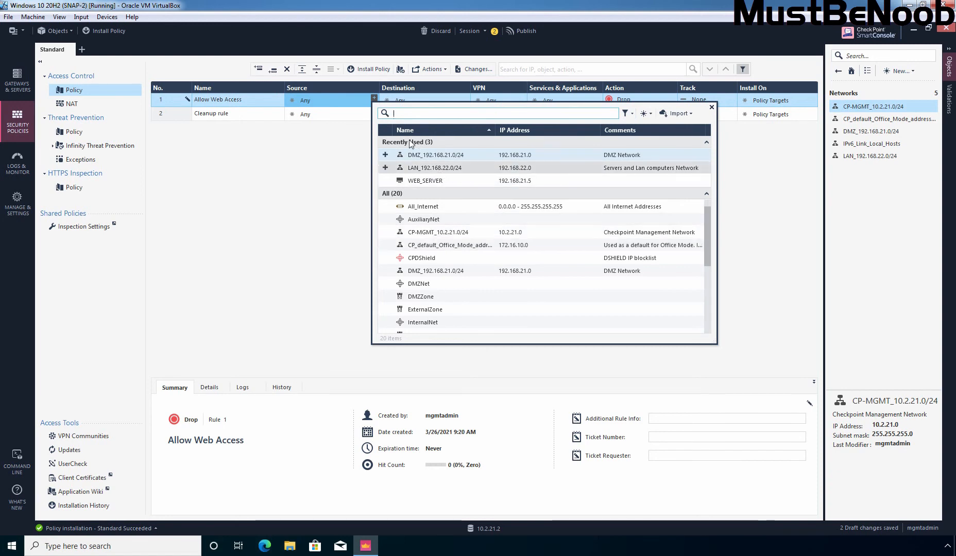
mouse_move(418, 168)
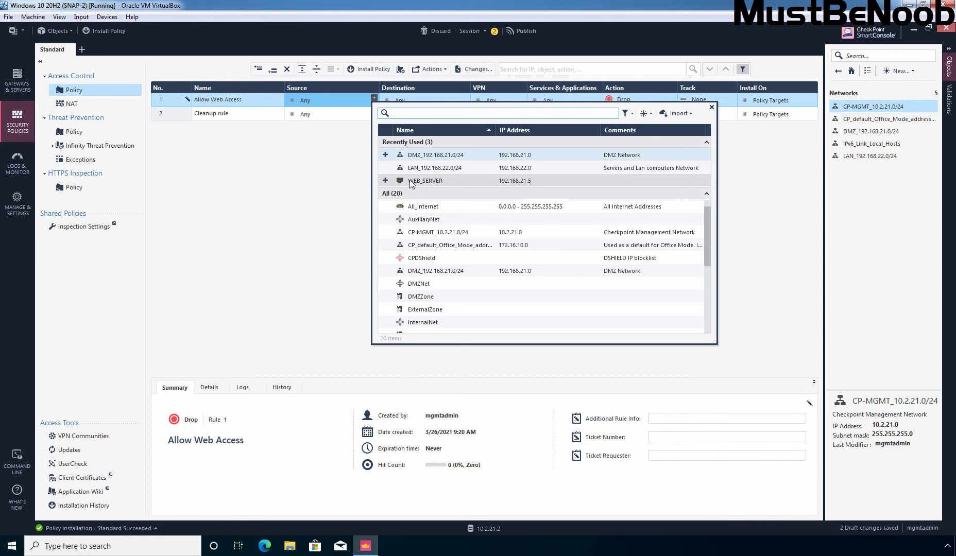
left_click(386, 168)
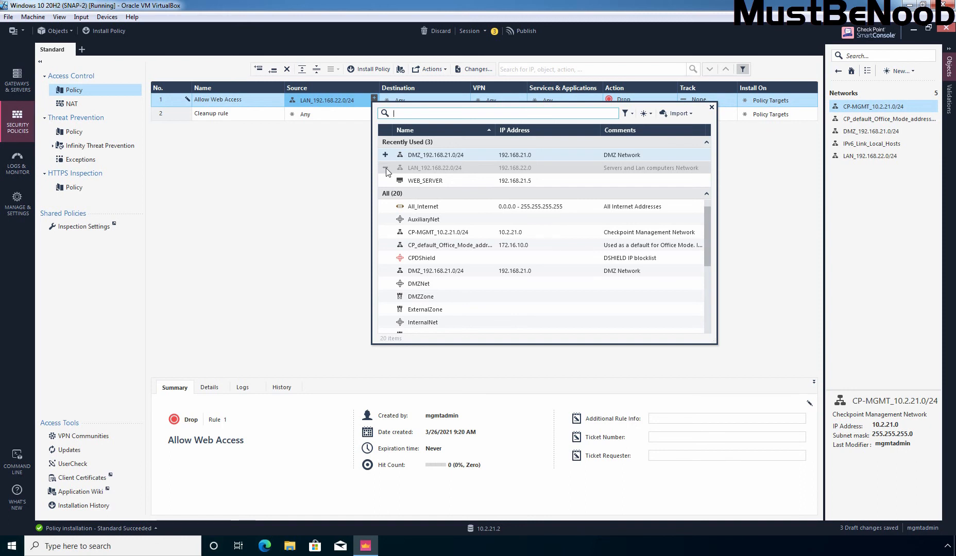
left_click(302, 161)
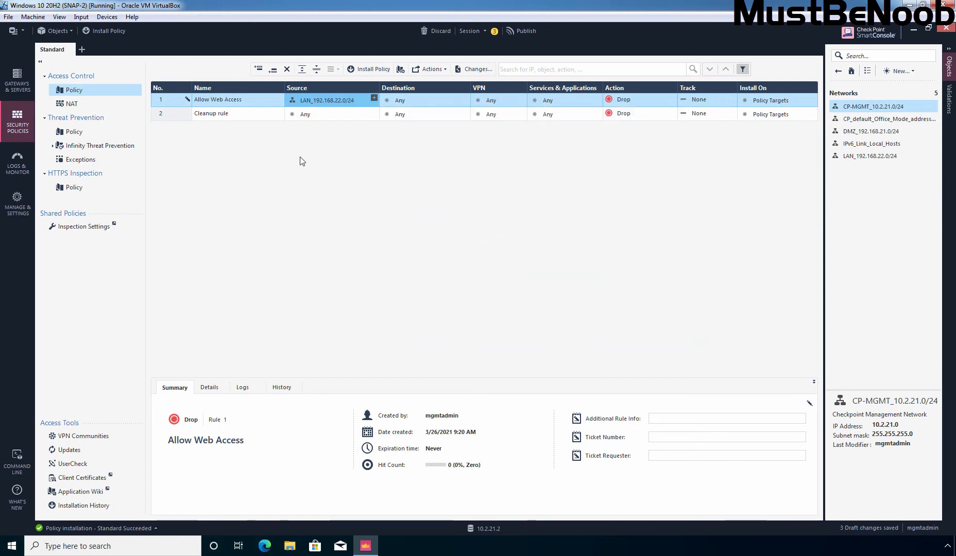
Set the destination of the Allow Web Access rule to the WEB_SERVER host
left_click(465, 98)
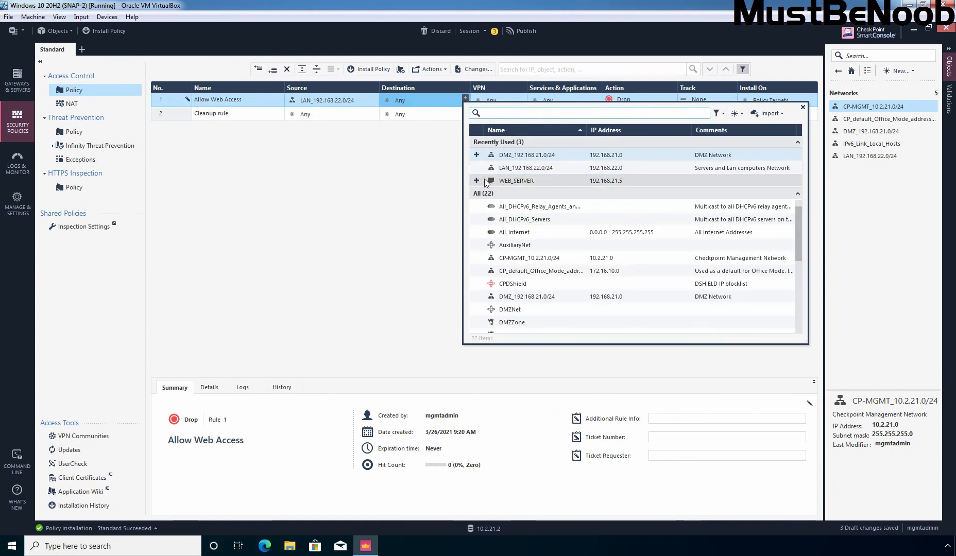
left_click(477, 180)
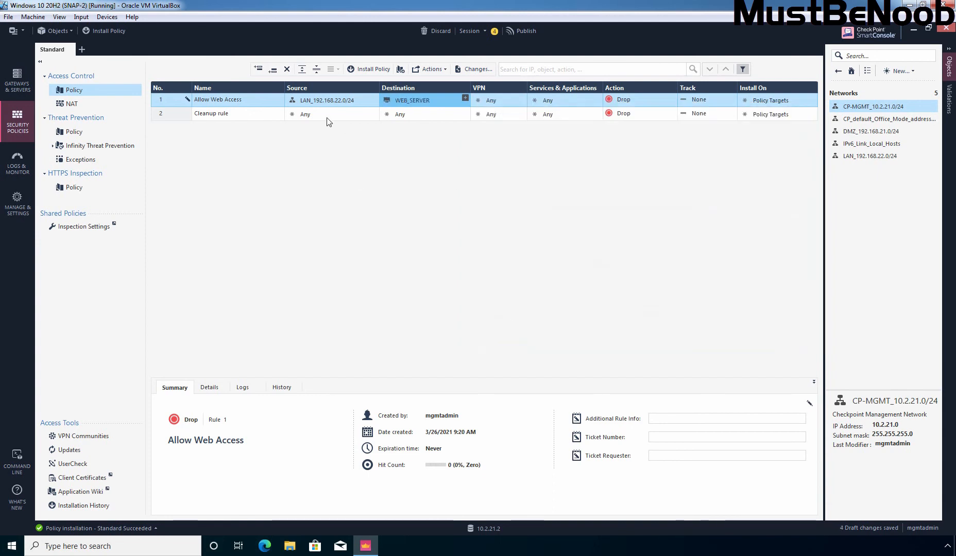
mouse_move(311, 102)
mouse_move(404, 102)
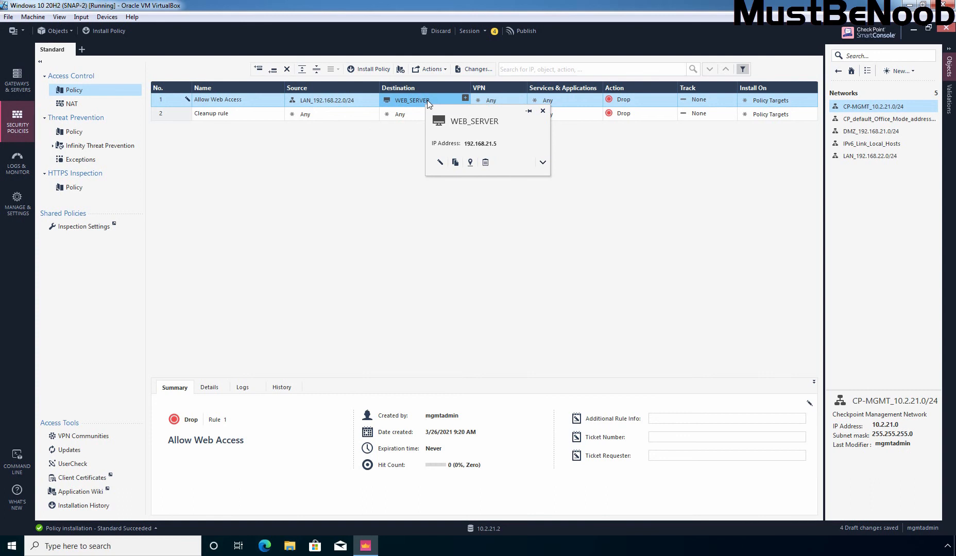
Add the http and https services to the Allow Web Access rule
left_click(597, 98)
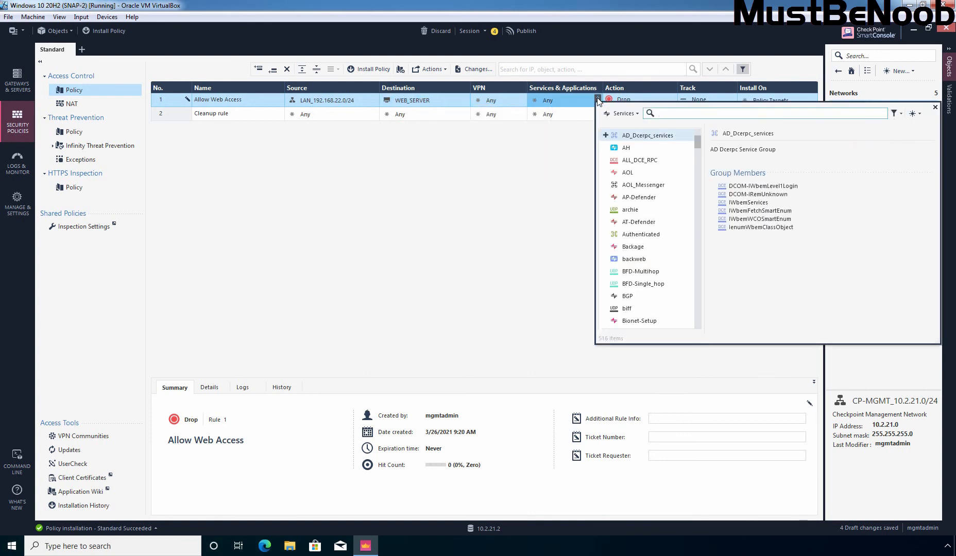
type("http")
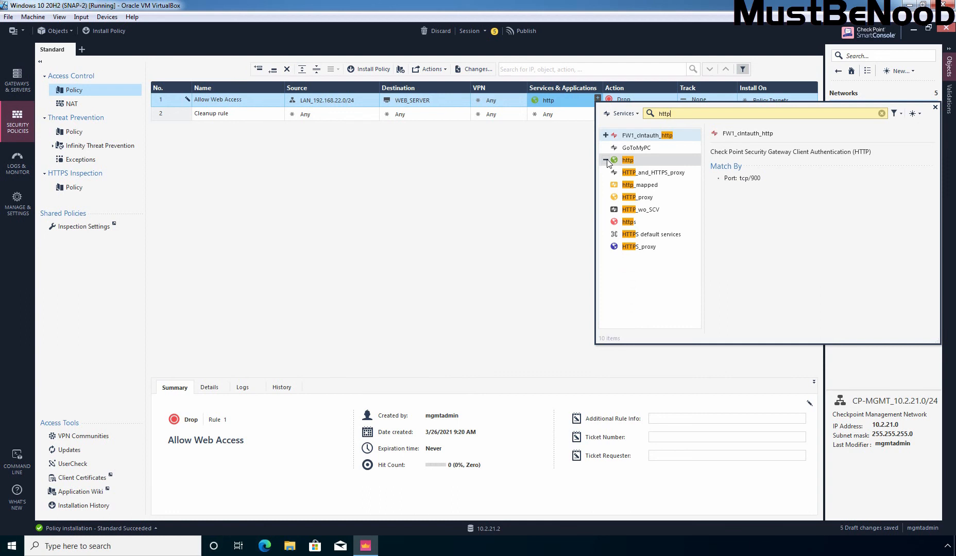
left_click(606, 222)
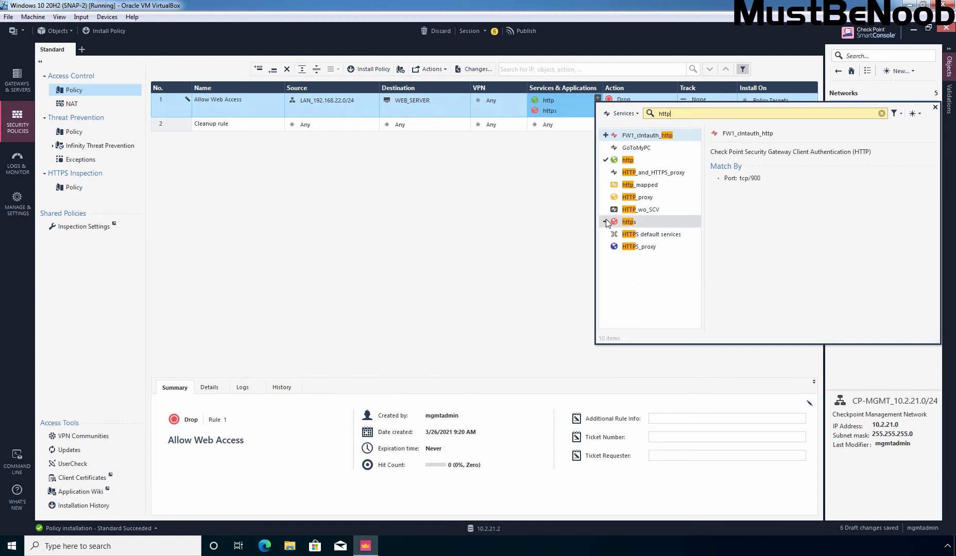
left_click(452, 212)
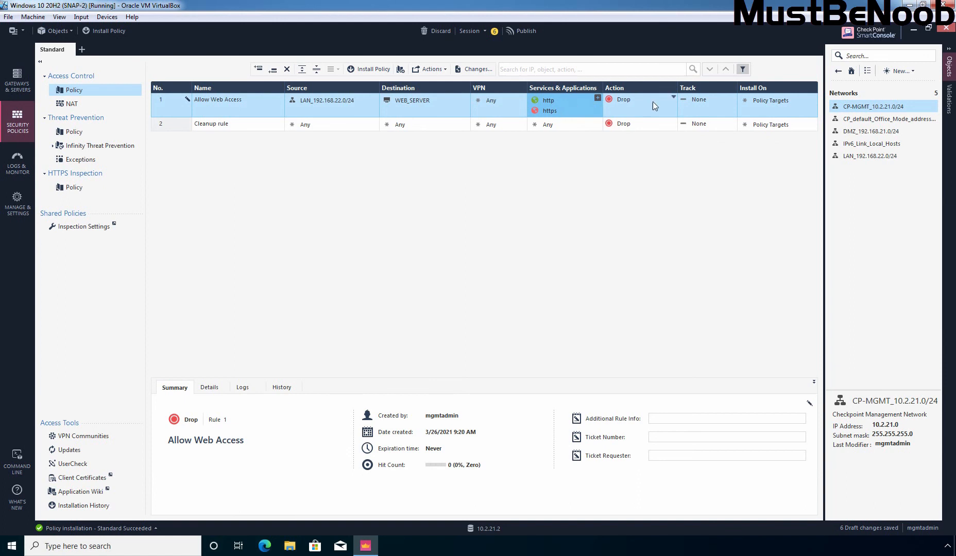
Set the Allow Web Access rule's action to Accept and its tracking to Log
left_click(673, 98)
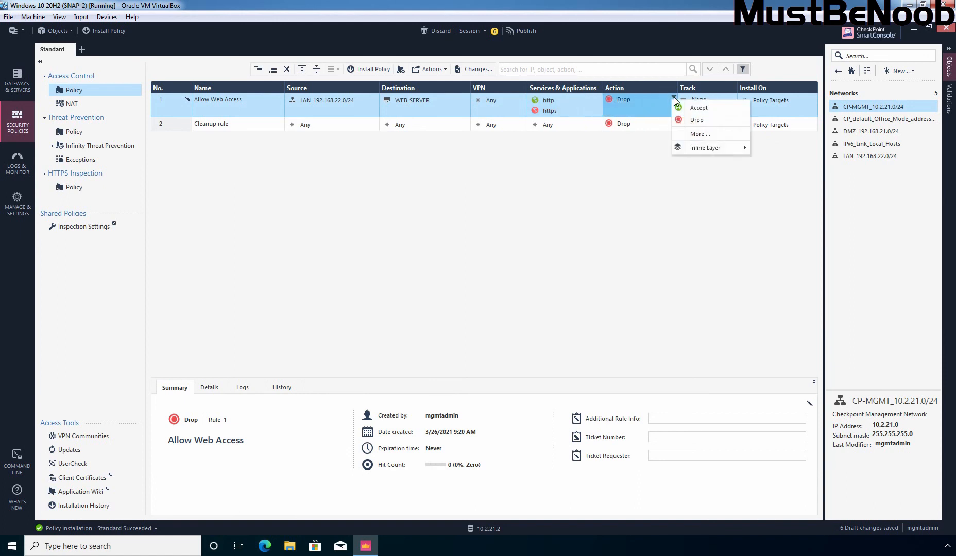
left_click(692, 110)
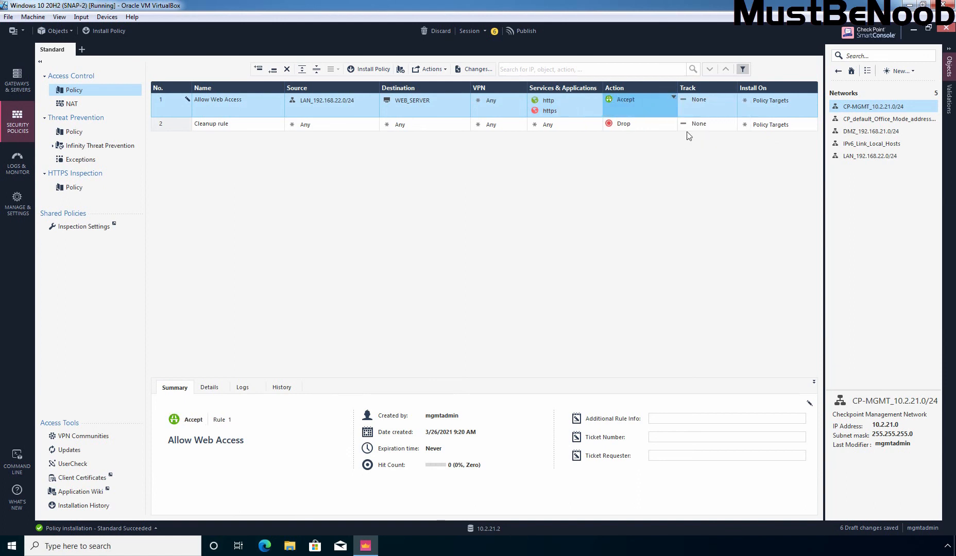
left_click(732, 97)
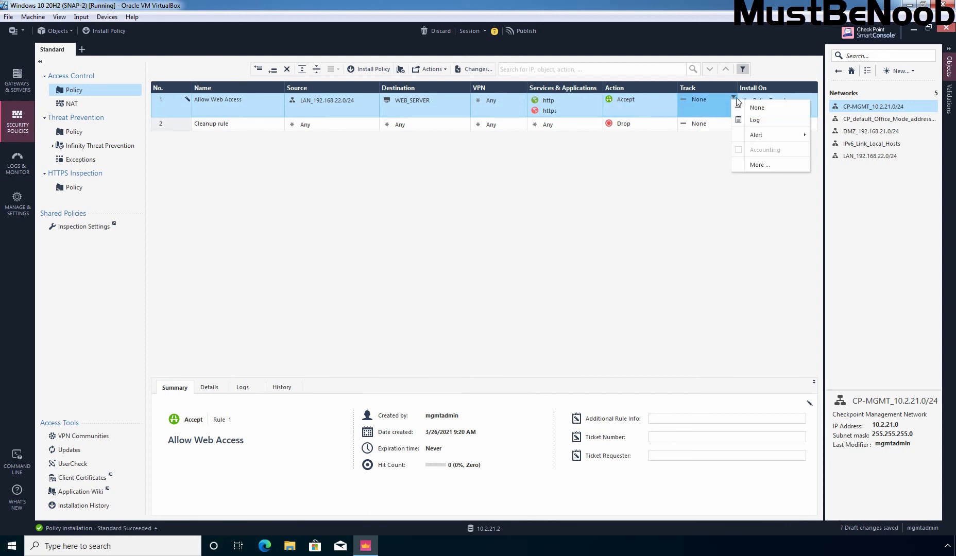
left_click(751, 121)
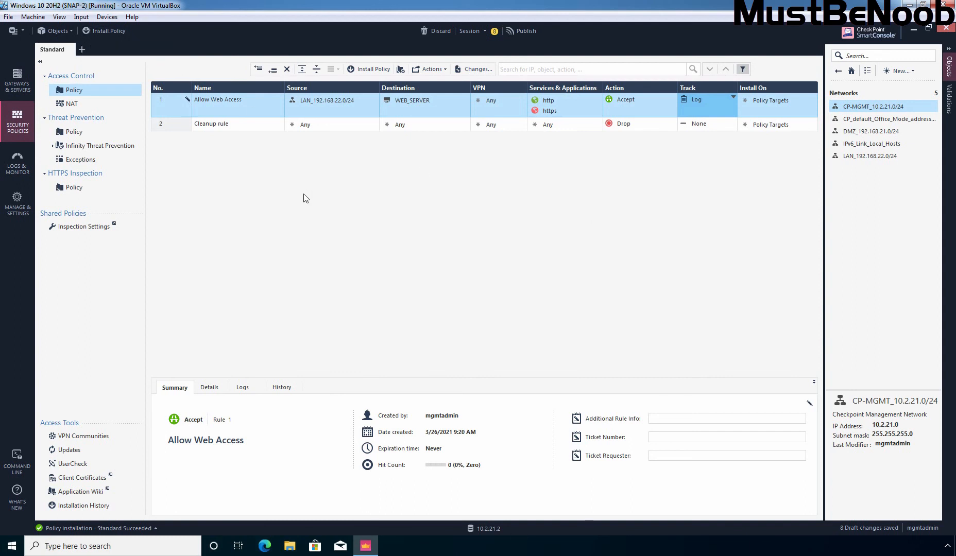
Publish the Allow Web Access rule changes and install the Standard policy on MBNR81-GW01 again
left_click(519, 31)
left_click(526, 358)
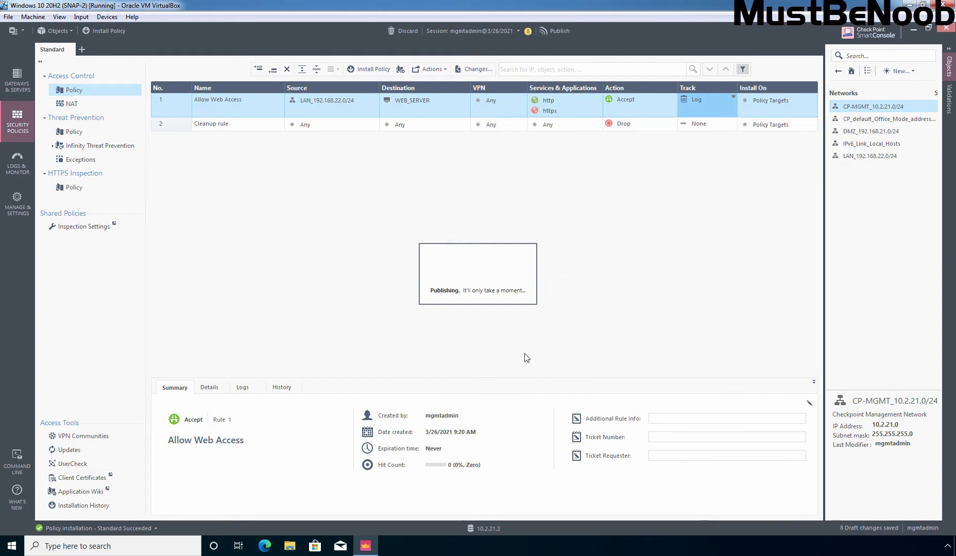
left_click(107, 31)
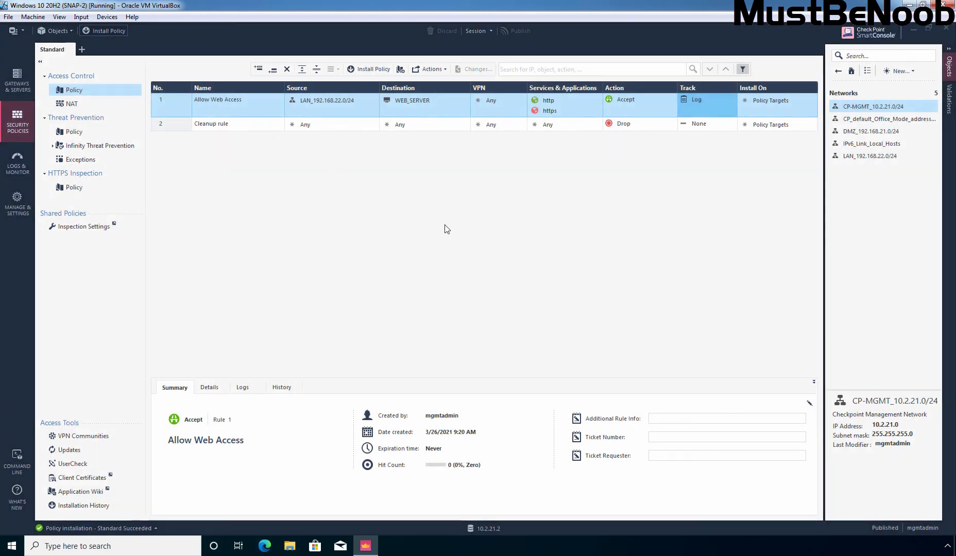
left_click(642, 425)
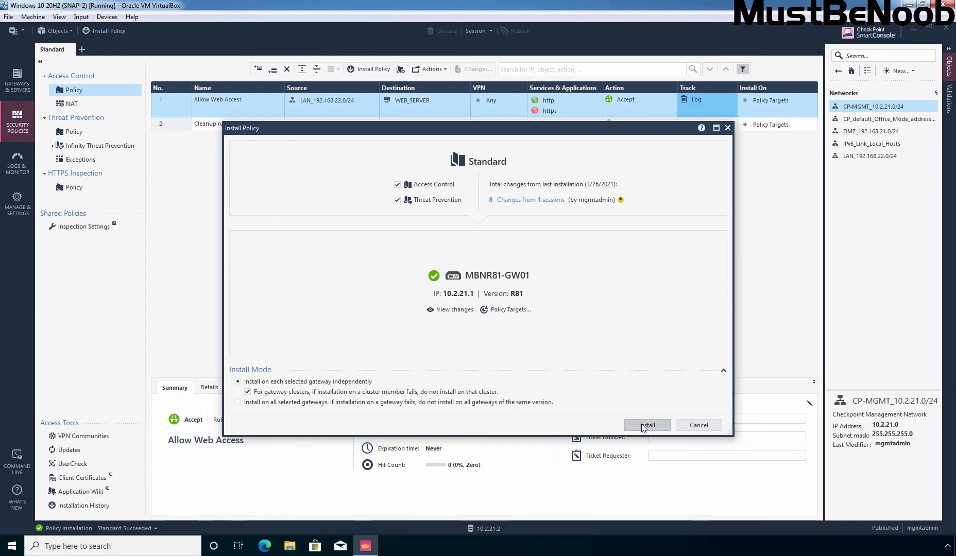